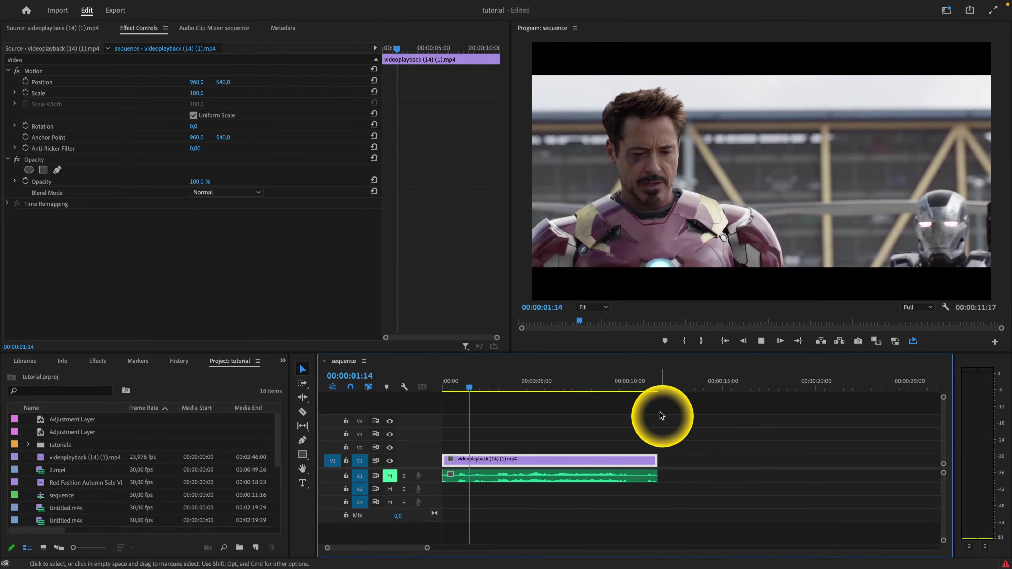
Step: Replay the clip's audio from 00:00:00:22, then switch to the Captions and Graphics workspace
key(space)
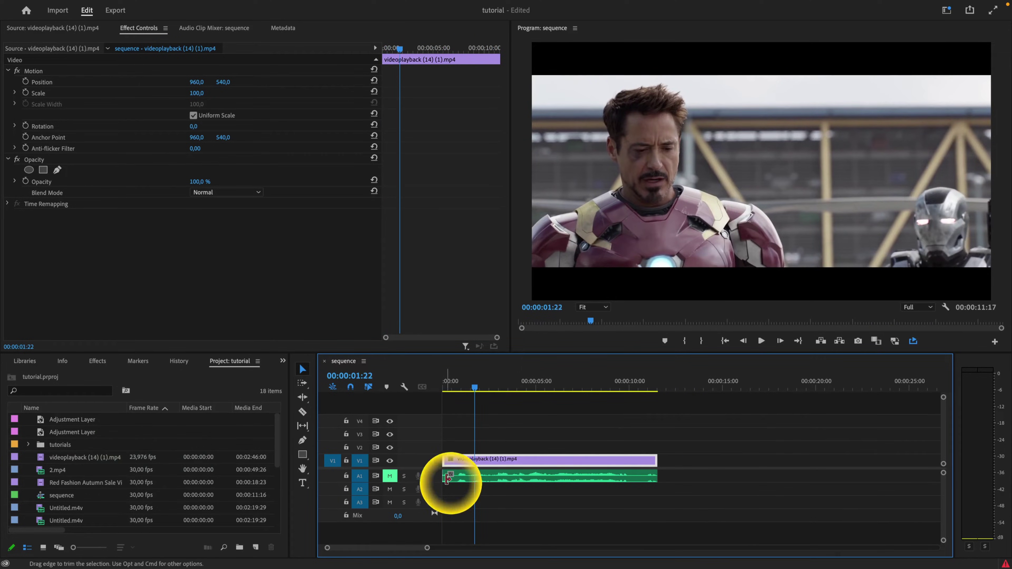
drag(478, 388, 457, 391)
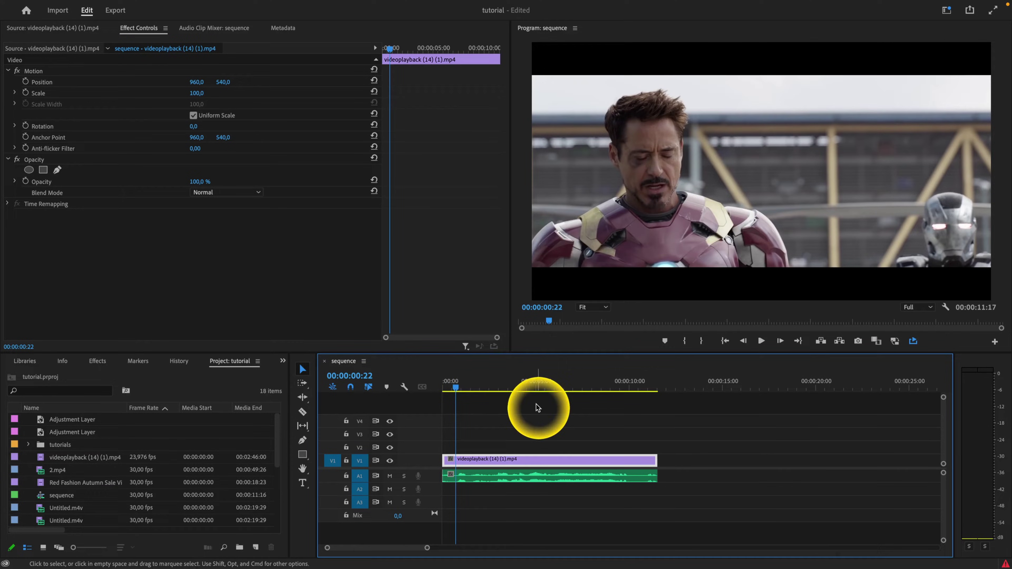
click(474, 476)
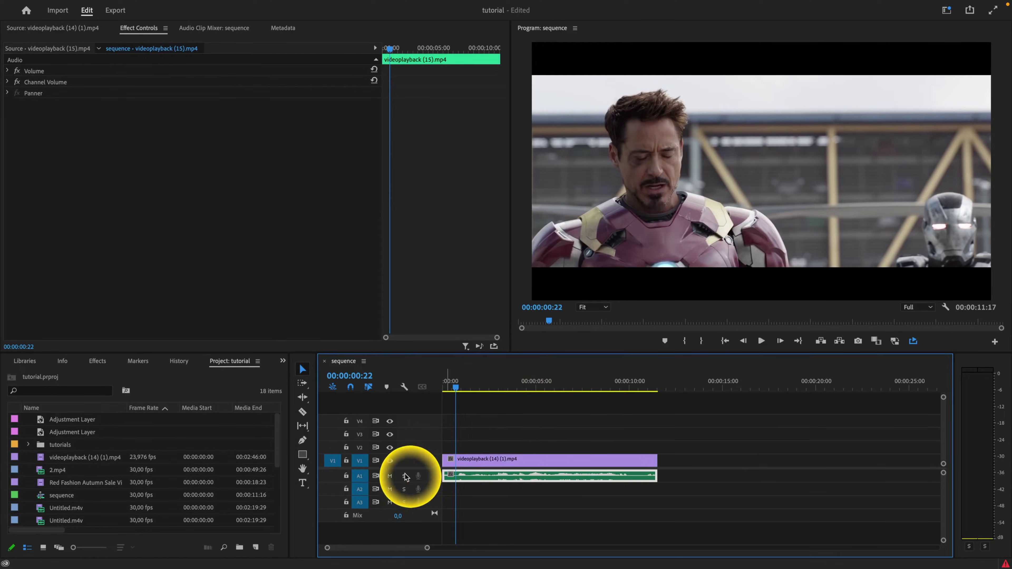
key(space)
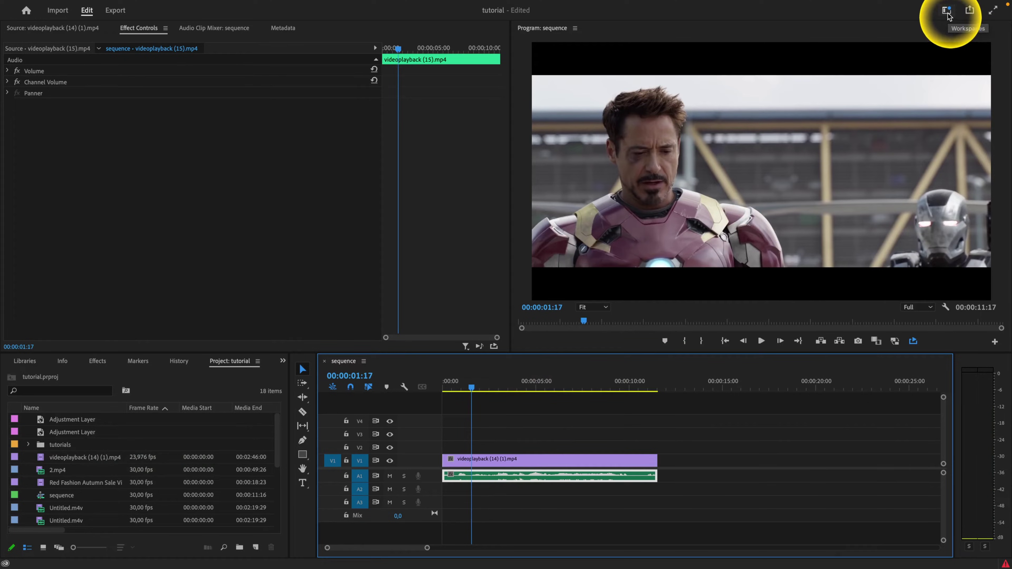
click(947, 10)
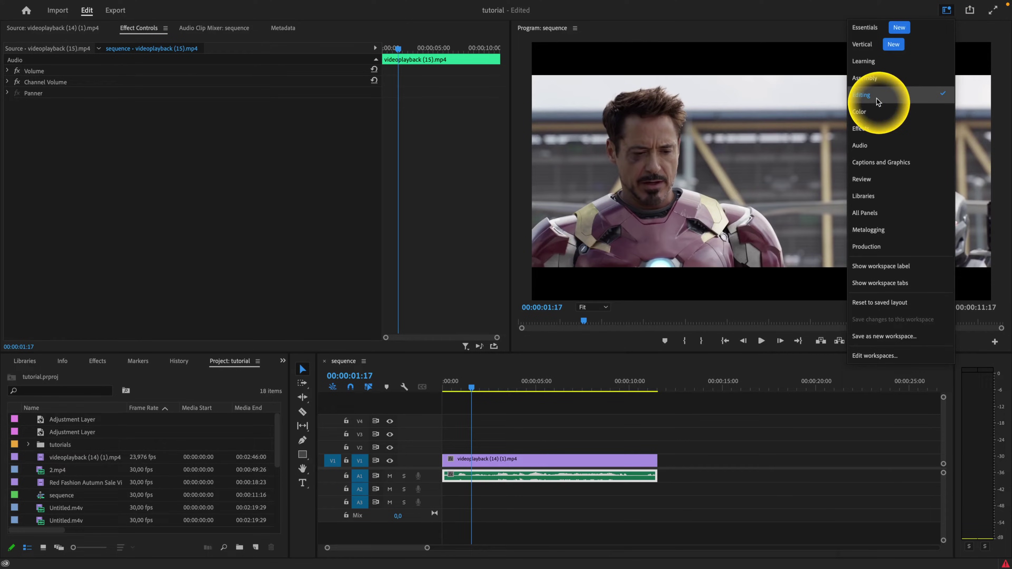
click(902, 168)
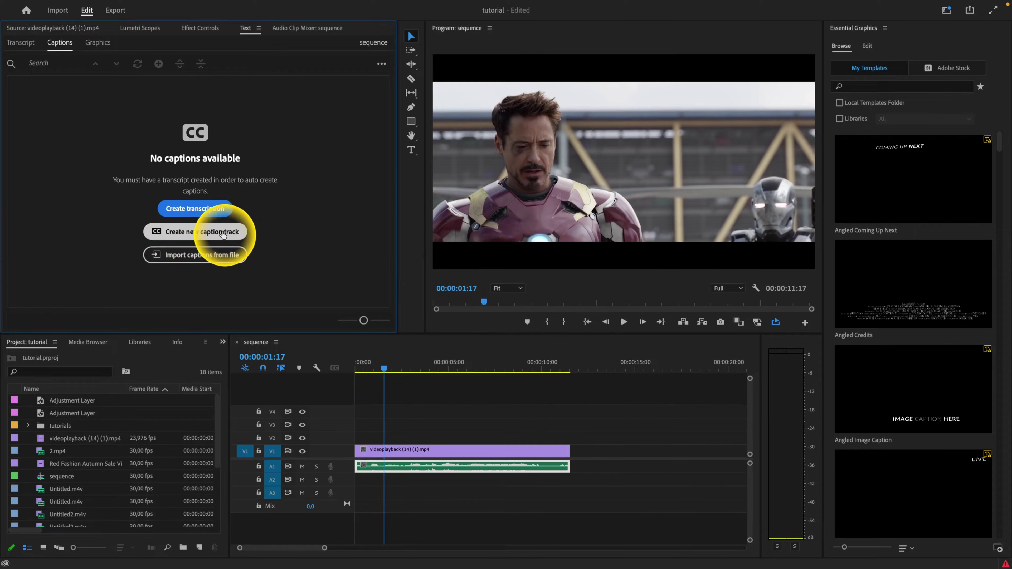
Step: Add a Subtitle-format caption track C1 and return the playhead to 00:00:00:00
click(226, 236)
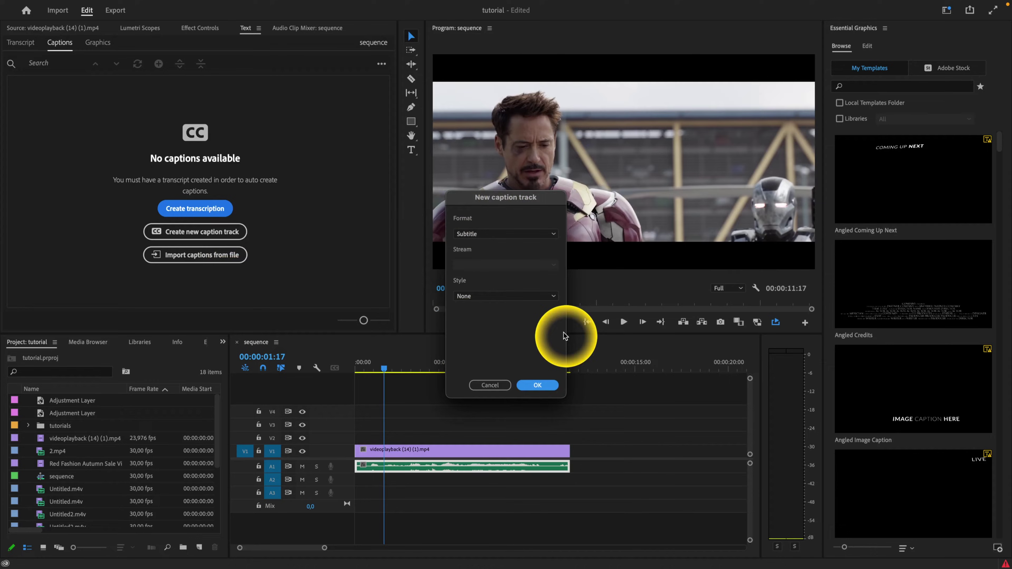
click(538, 386)
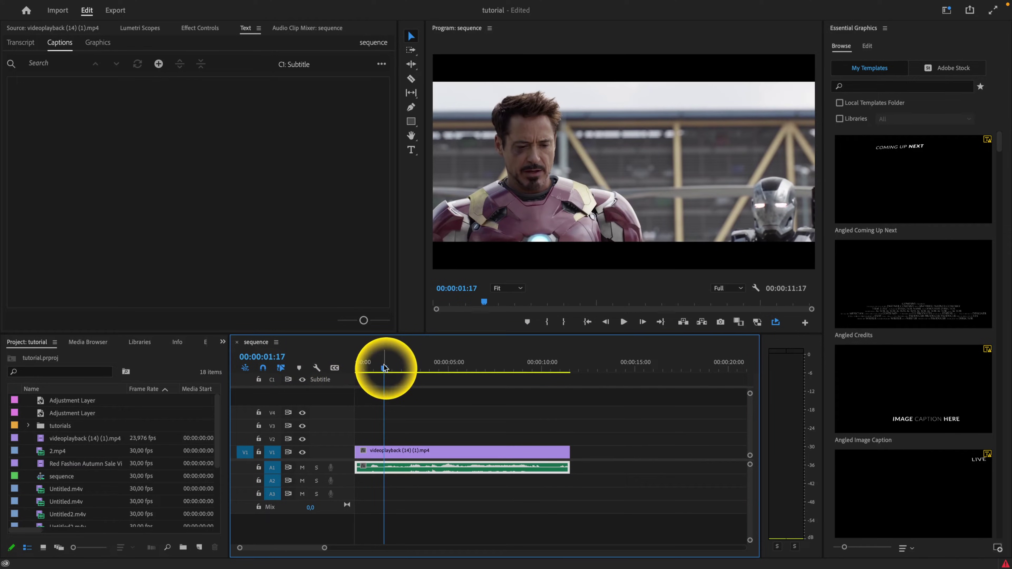
drag(382, 366, 355, 366)
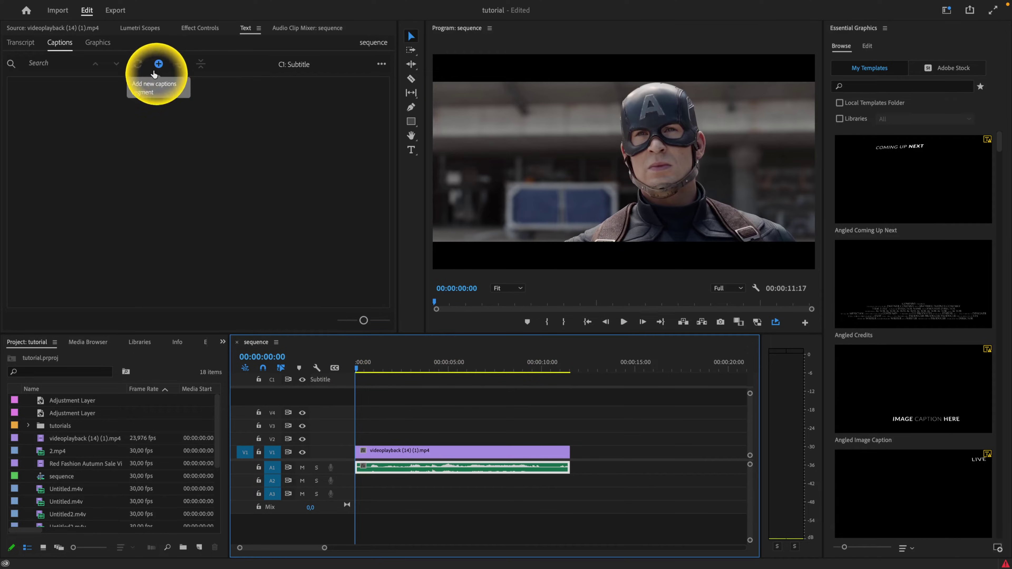
Step: Add a 'New Caption' segment and move it to run 00:00:00:00 to 00:00:03:00
click(159, 64)
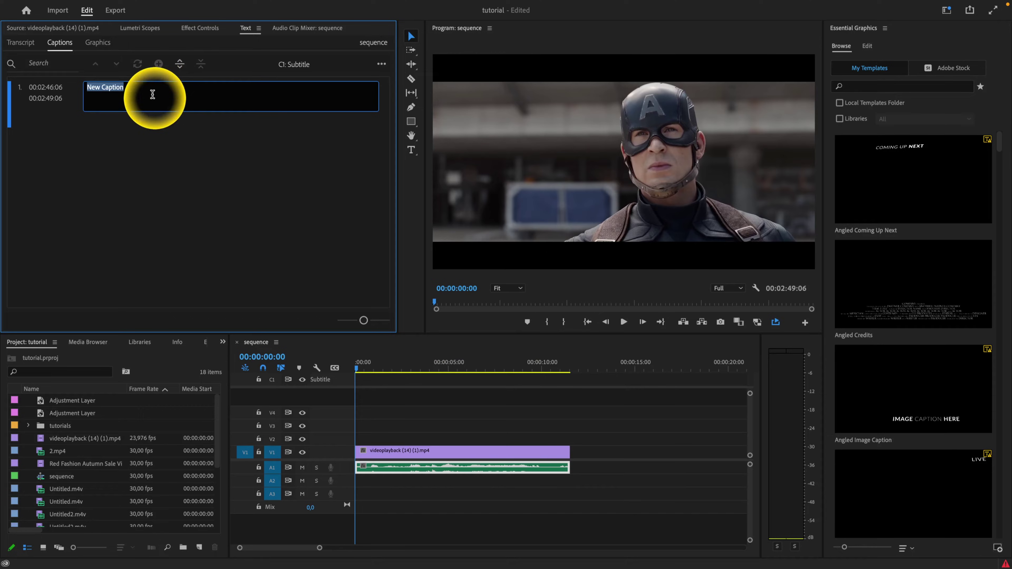
click(182, 162)
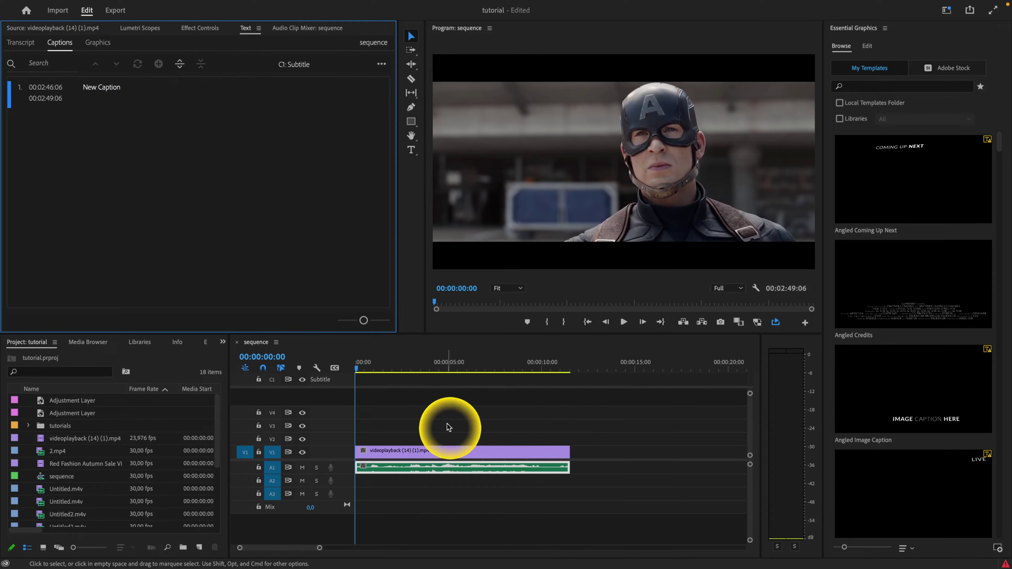
key(alt)
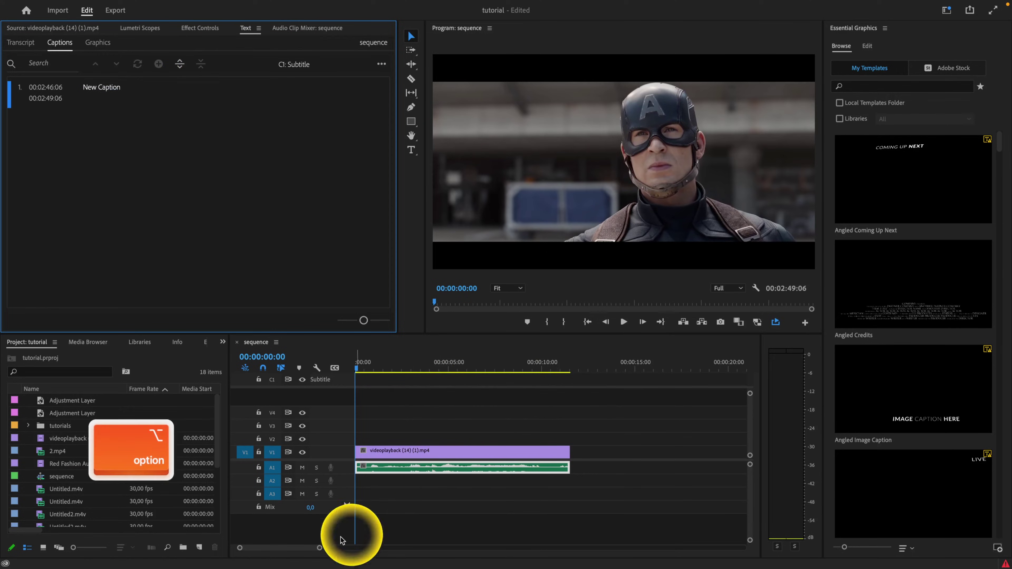
drag(323, 549, 518, 536)
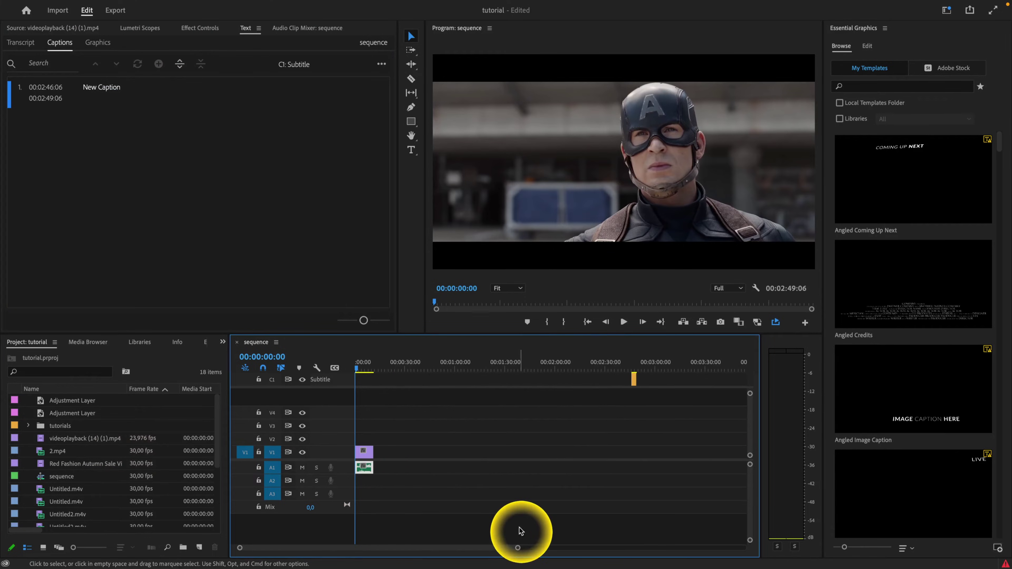
click(635, 366)
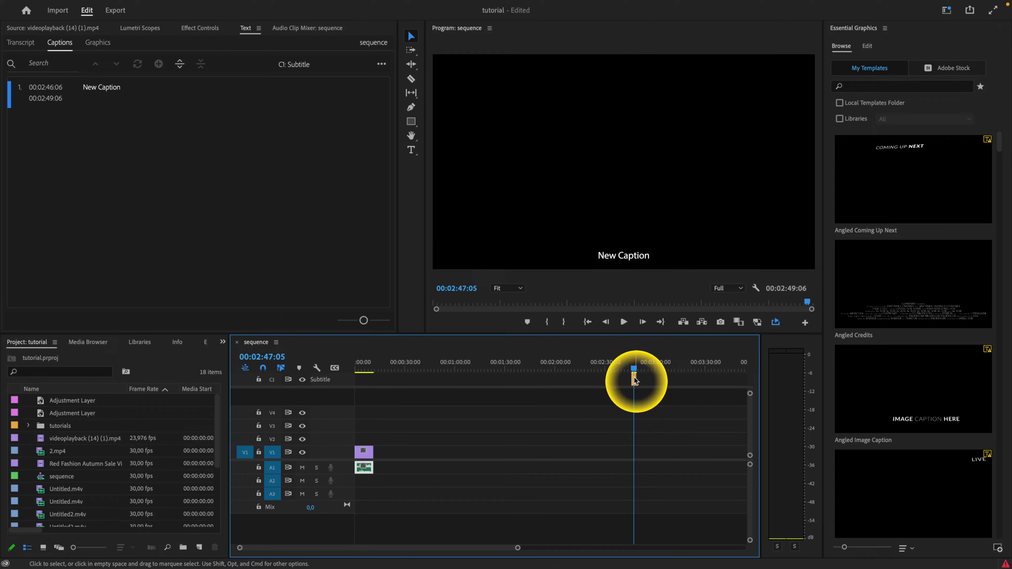
drag(634, 381, 355, 379)
click(353, 369)
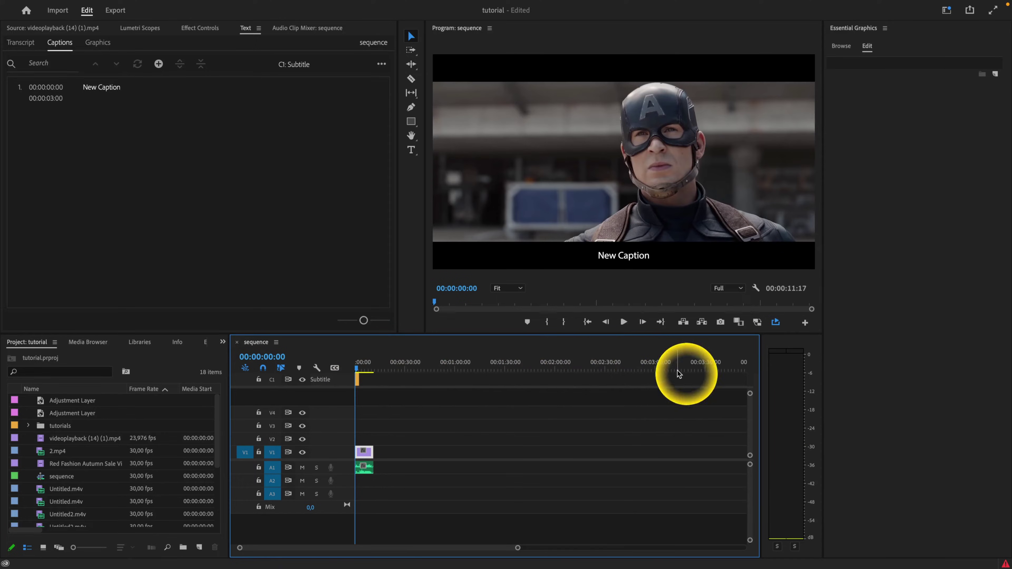
drag(517, 547, 425, 534)
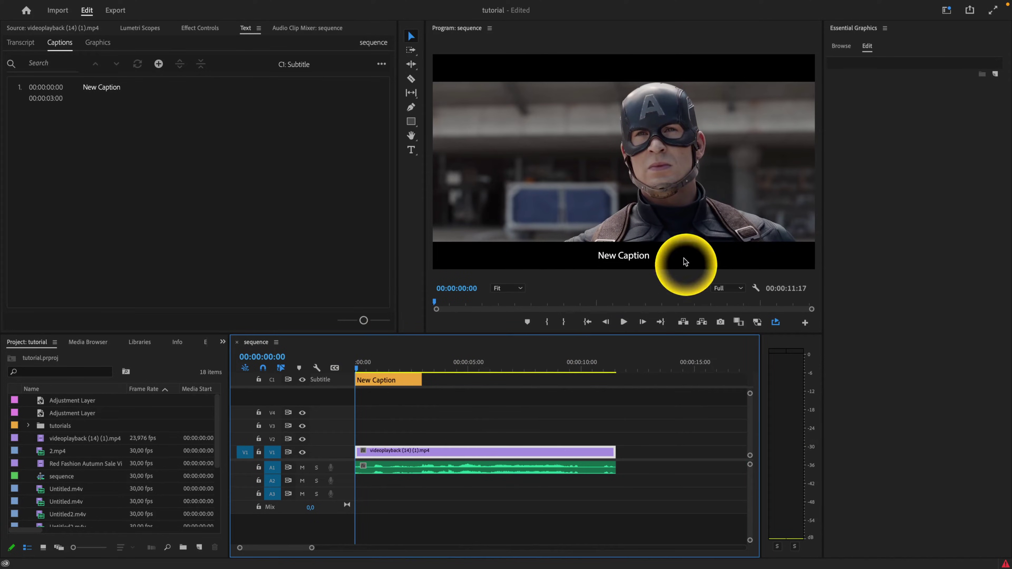
Step: Enlarge the audio waveform and trim the caption to start at 00:00:00:26
click(399, 382)
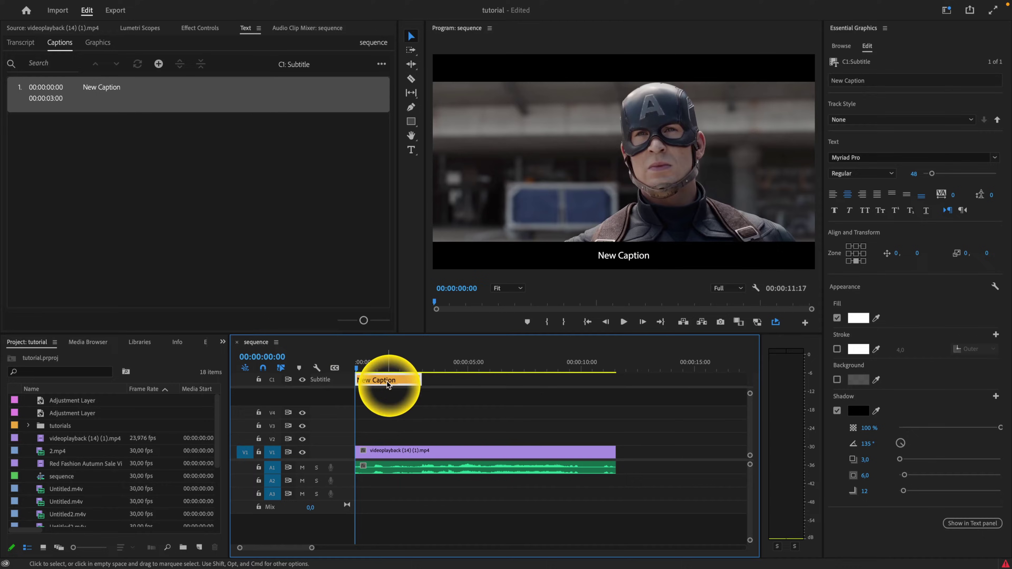
key(space)
key(space)
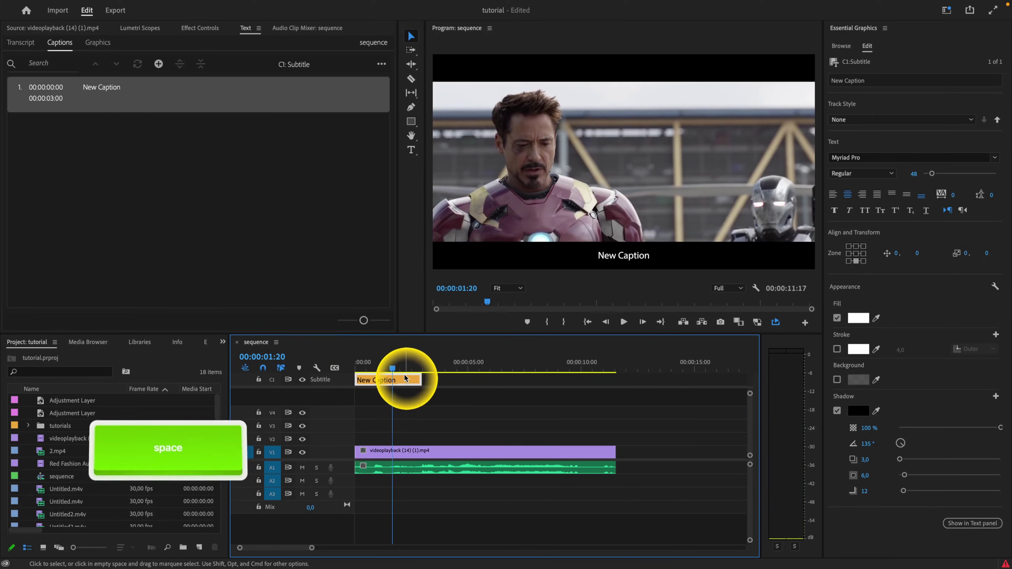
alt+scroll(372, 408, up, 5)
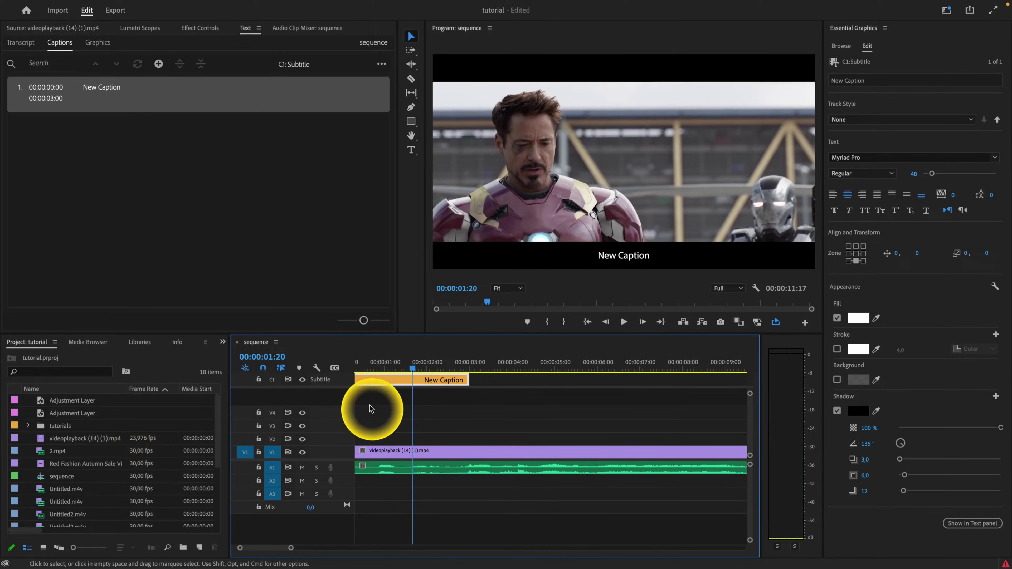
drag(270, 548, 266, 552)
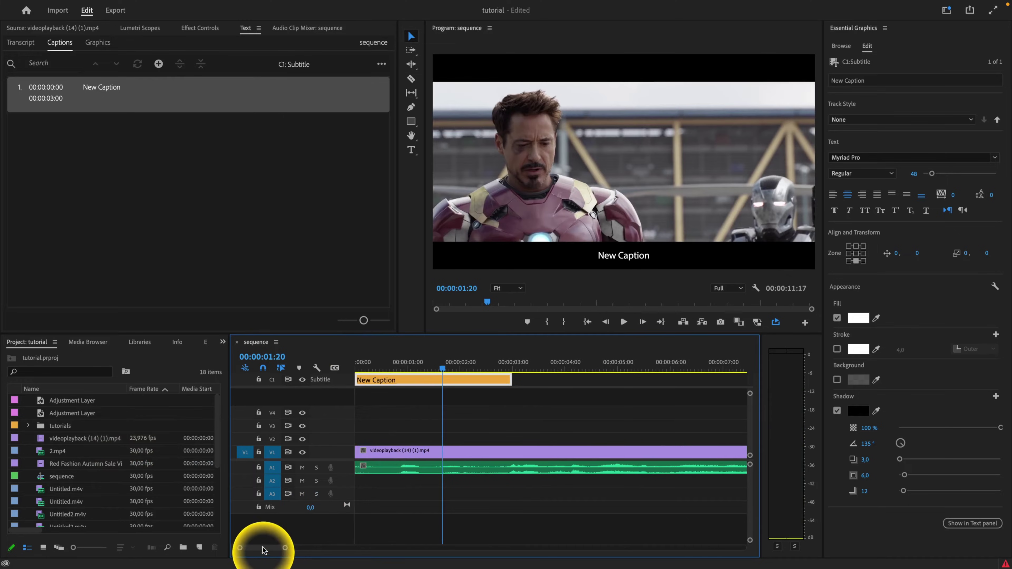
click(402, 370)
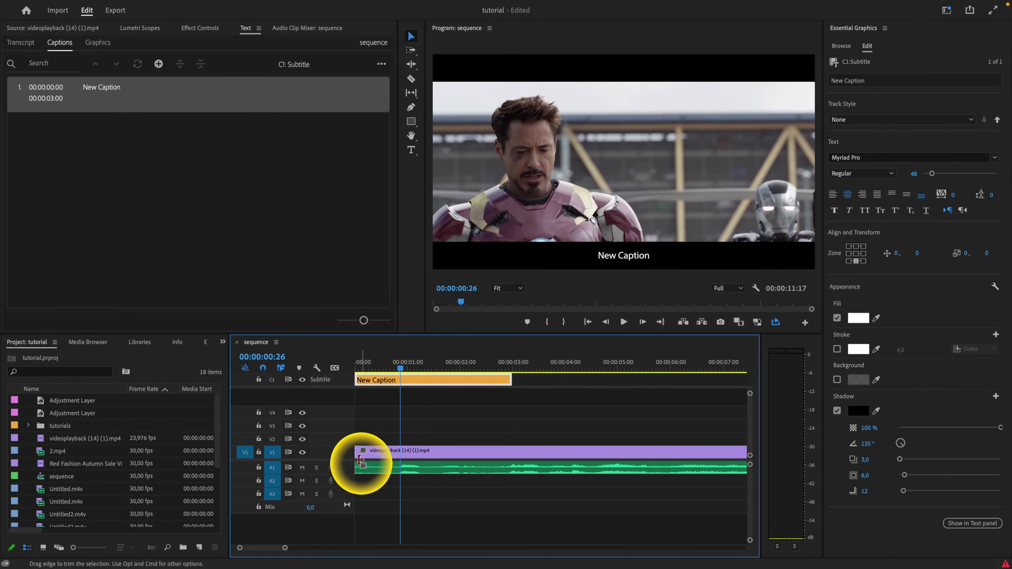
double_click(349, 471)
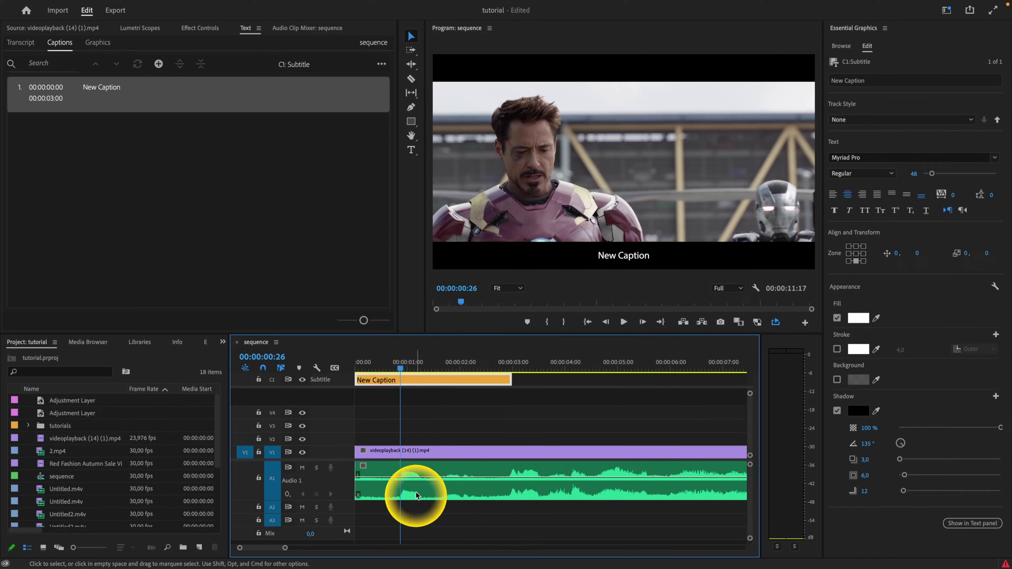
click(392, 370)
drag(392, 370, 400, 370)
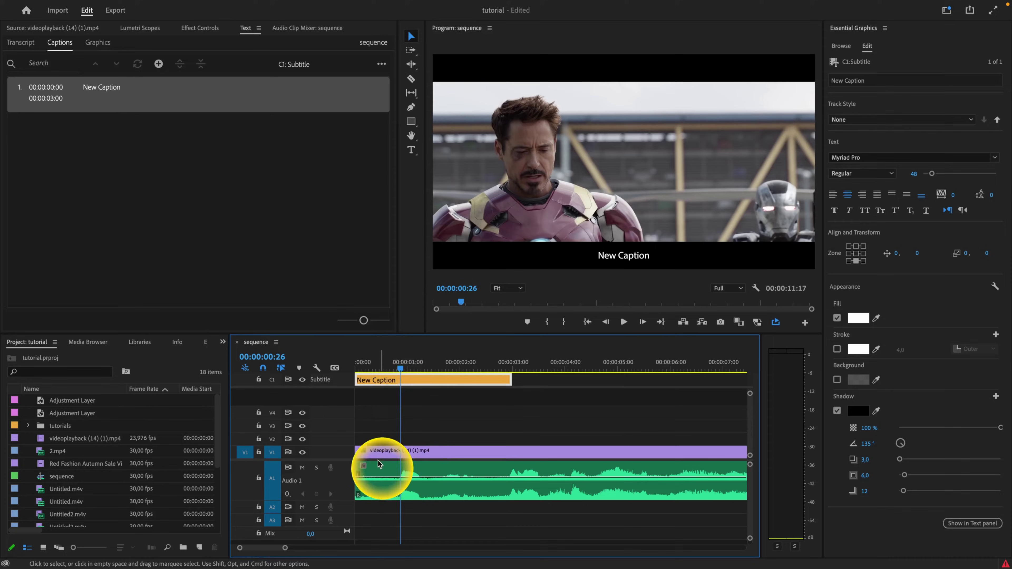
drag(358, 380, 399, 381)
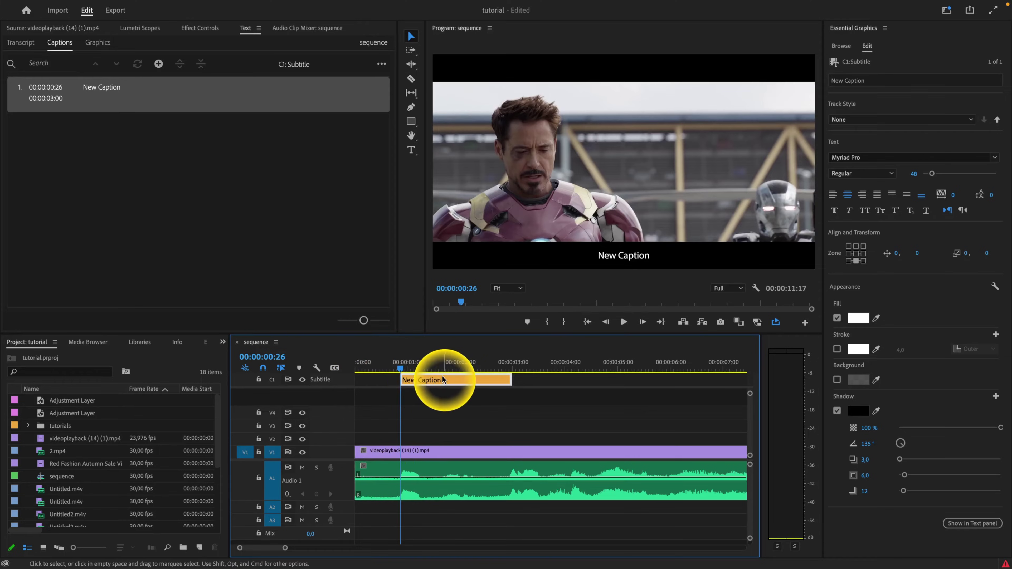
Step: Trim the caption's end to 00:00:02:14 where the spoken line finishes, then recheck playback
key(space)
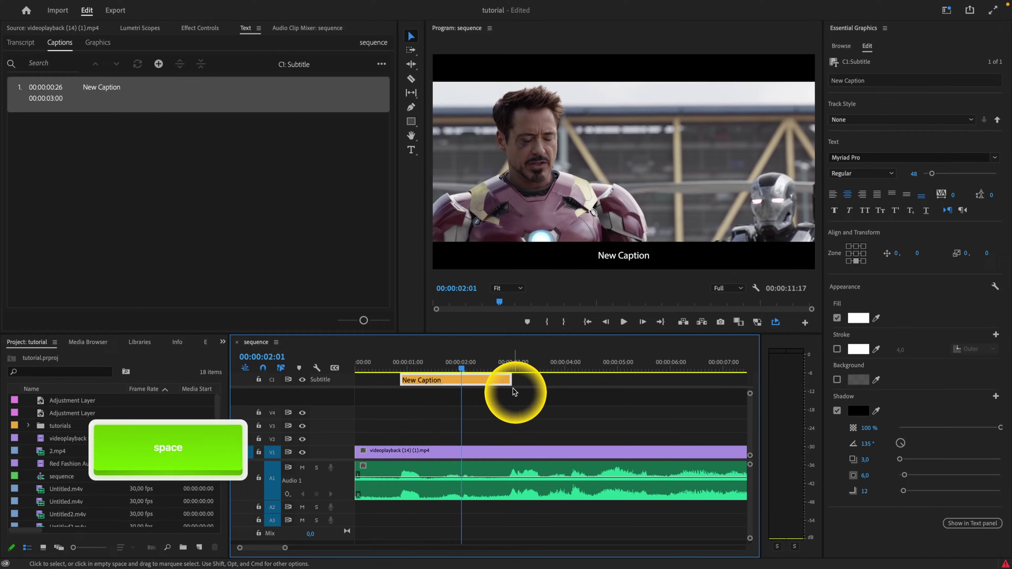
key(space)
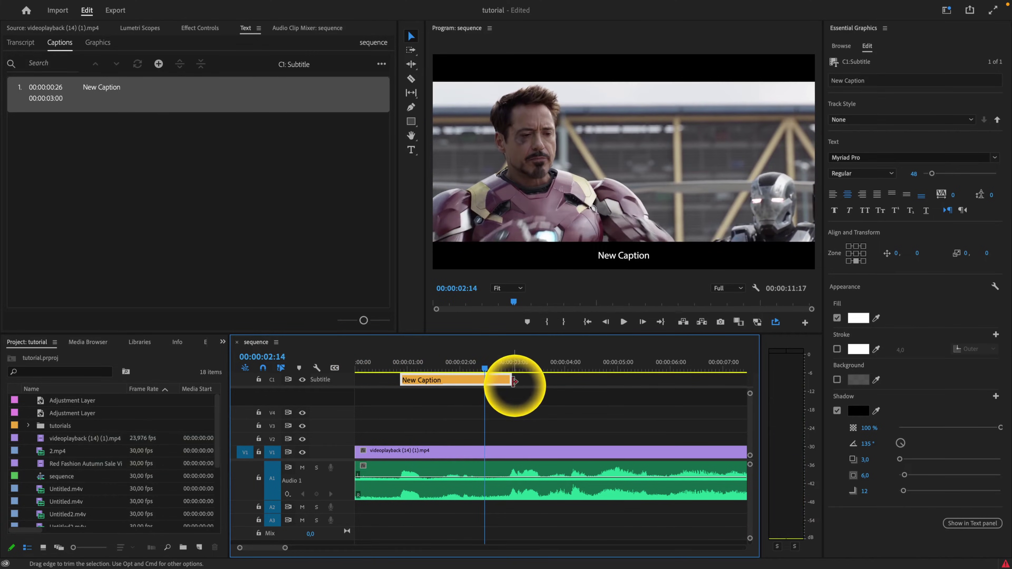
drag(511, 381, 397, 378)
key(space)
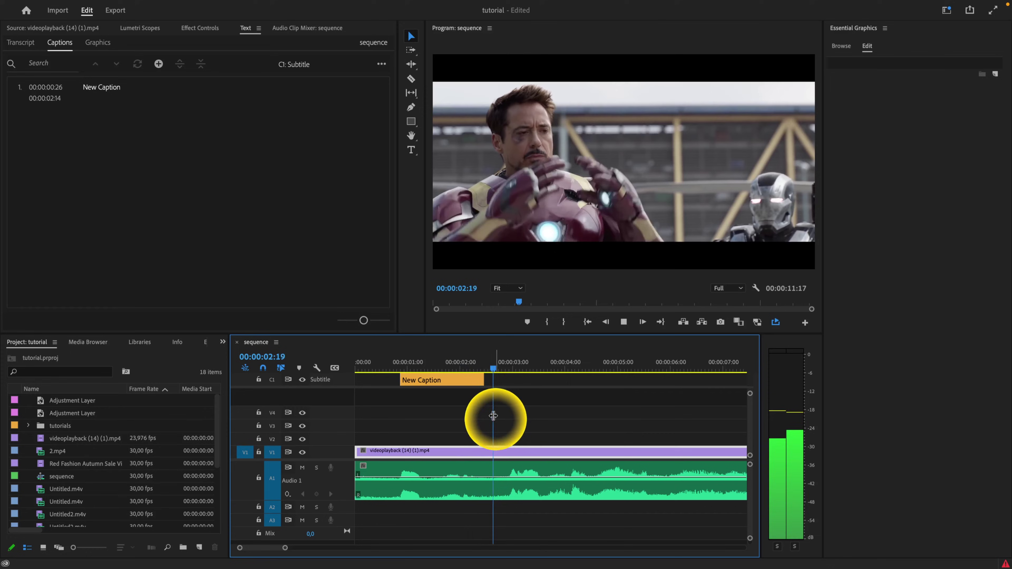
key(space)
click(432, 364)
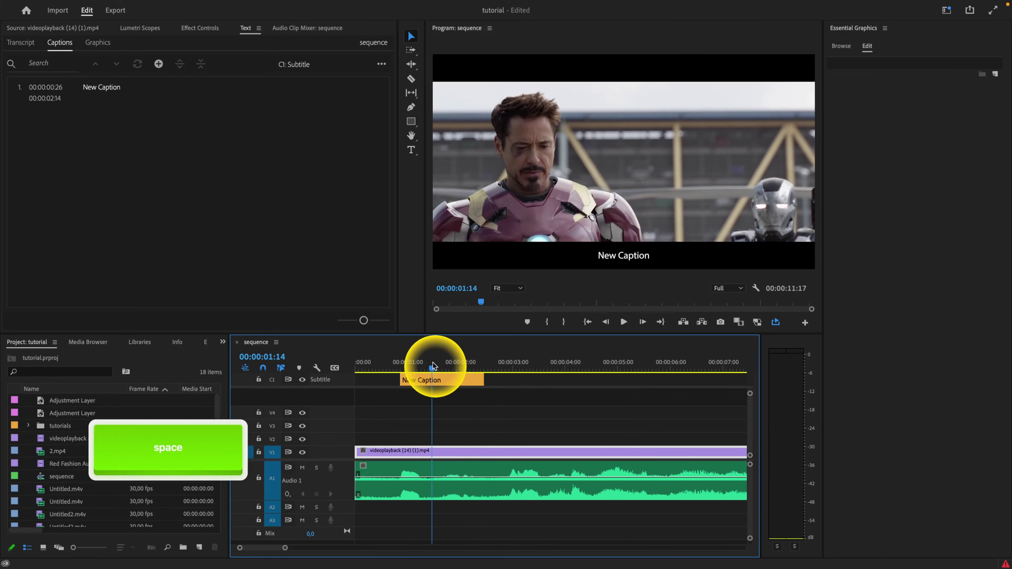
click(436, 381)
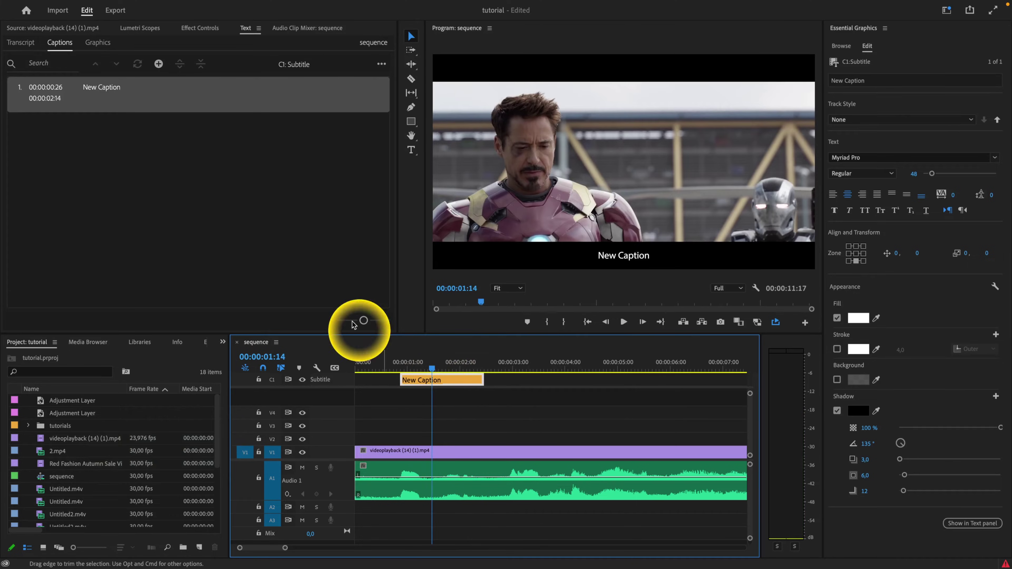
Step: Change the caption text to 'Alright. I have run out of patience.'
click(102, 88)
double_click(101, 88)
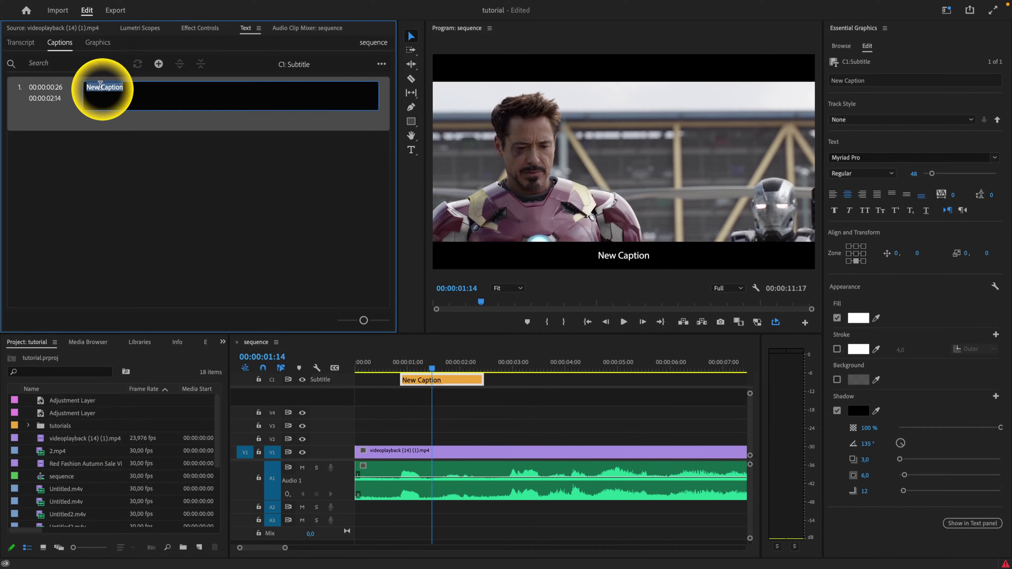
text(A)
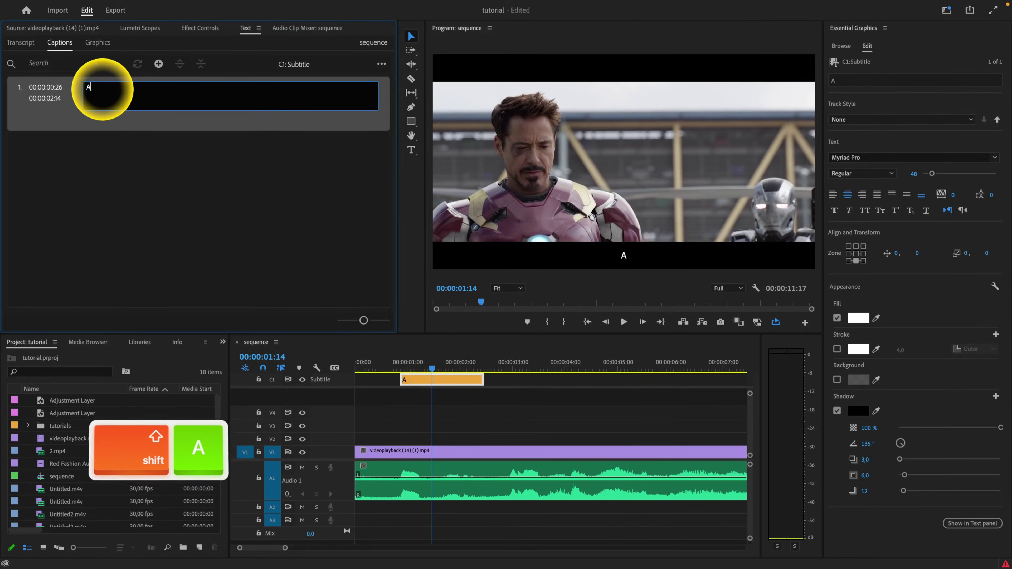
text(lright)
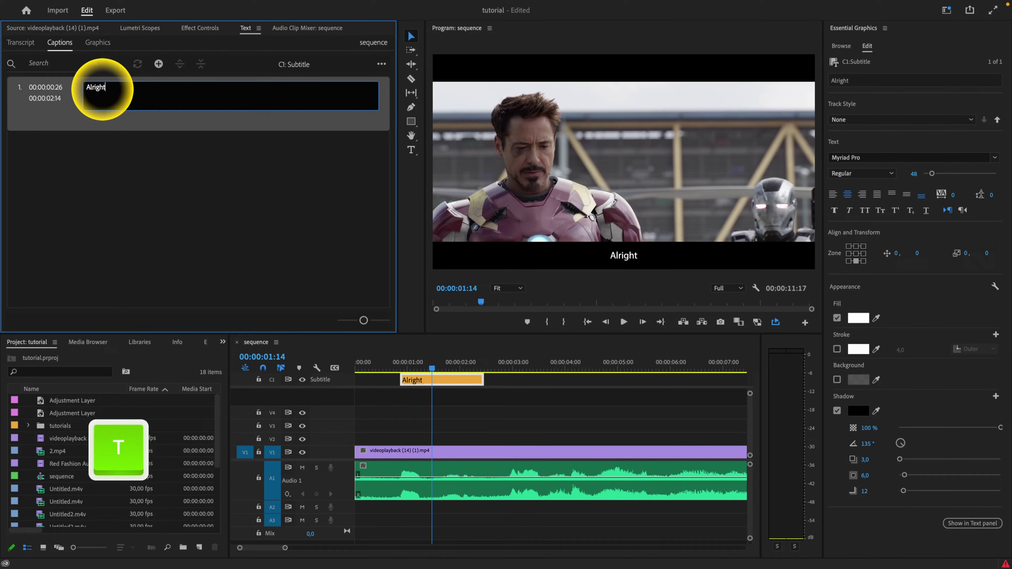
text(. I ha)
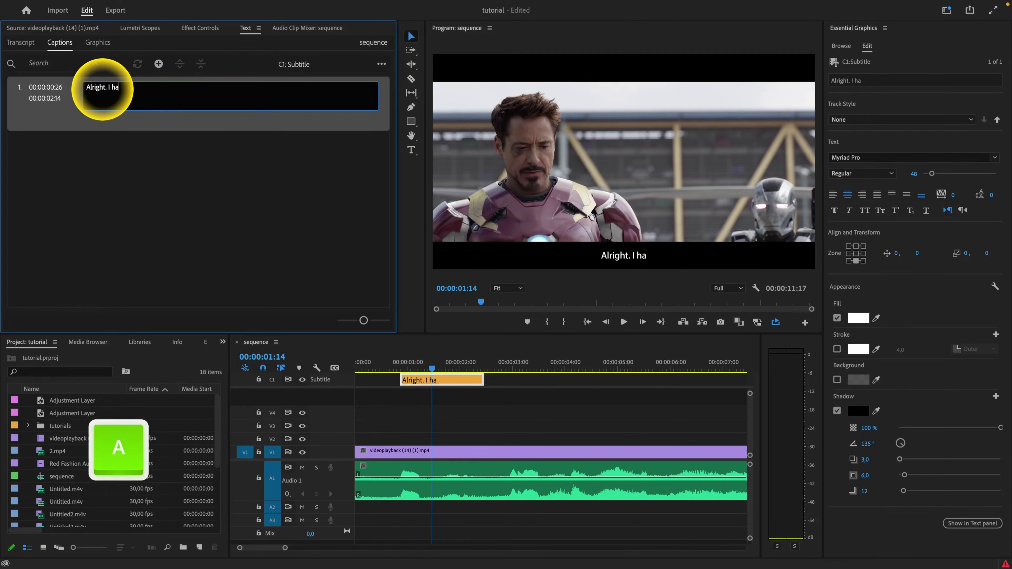
text(ve run of)
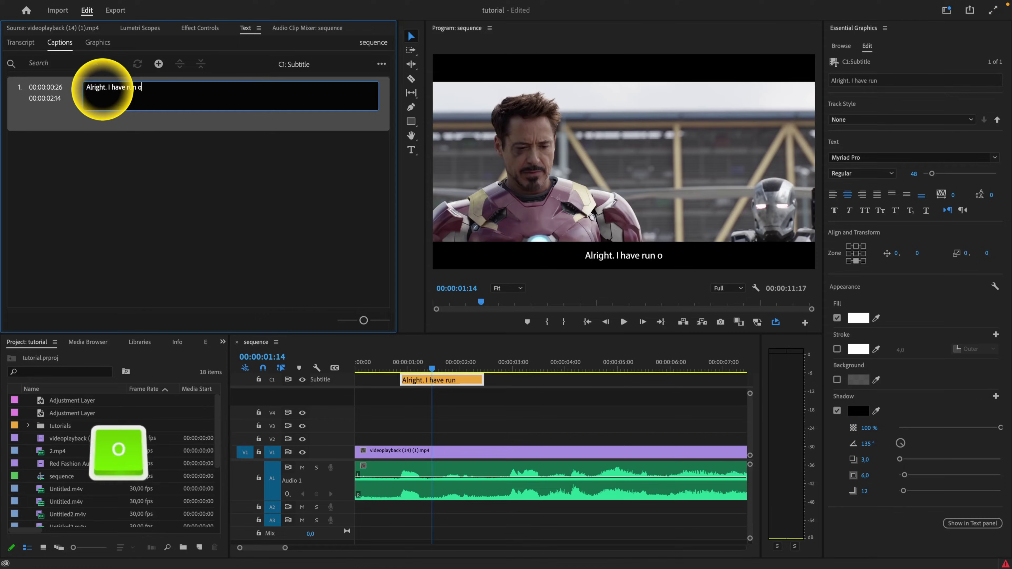
key(BackSpace)
key(BackSpace)
text(ut of patience.)
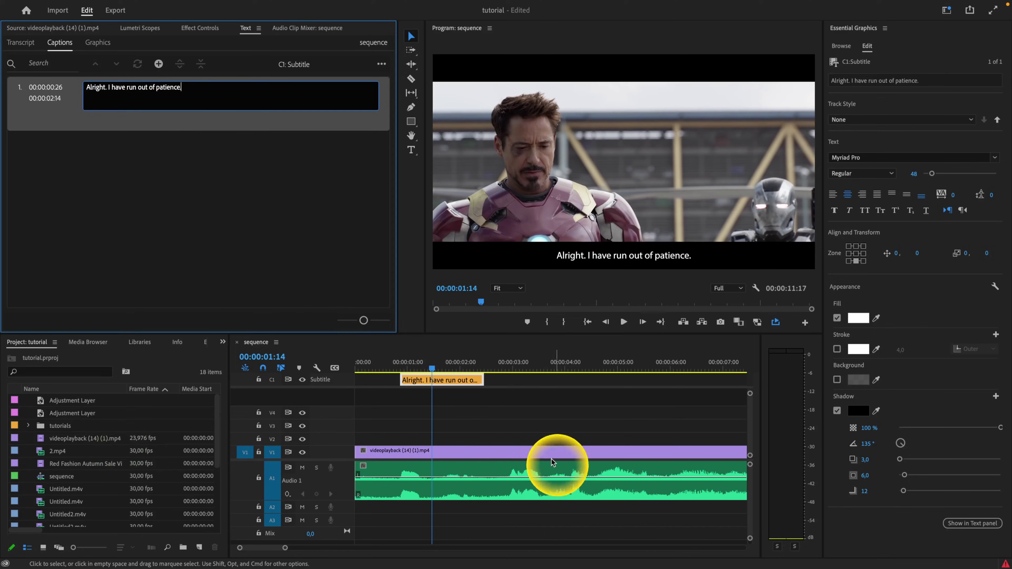
click(490, 419)
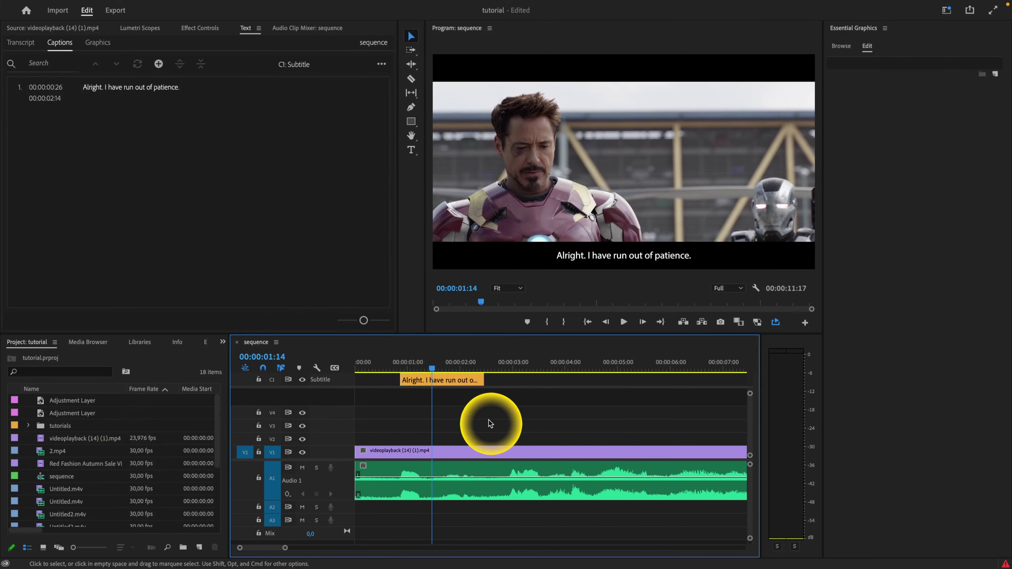
Step: Play the new caption over the dialogue to check it
click(374, 366)
key(space)
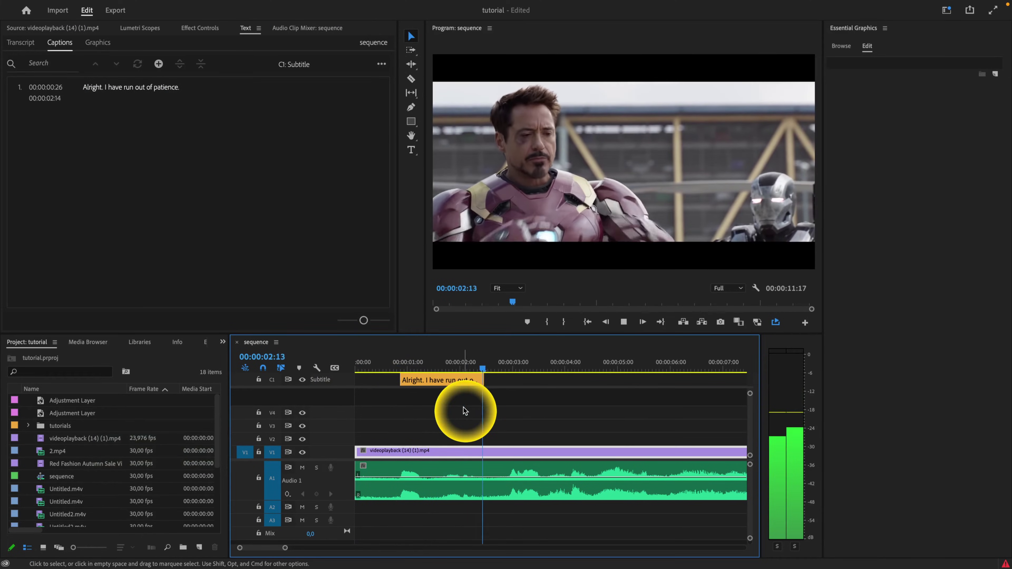
key(space)
click(429, 362)
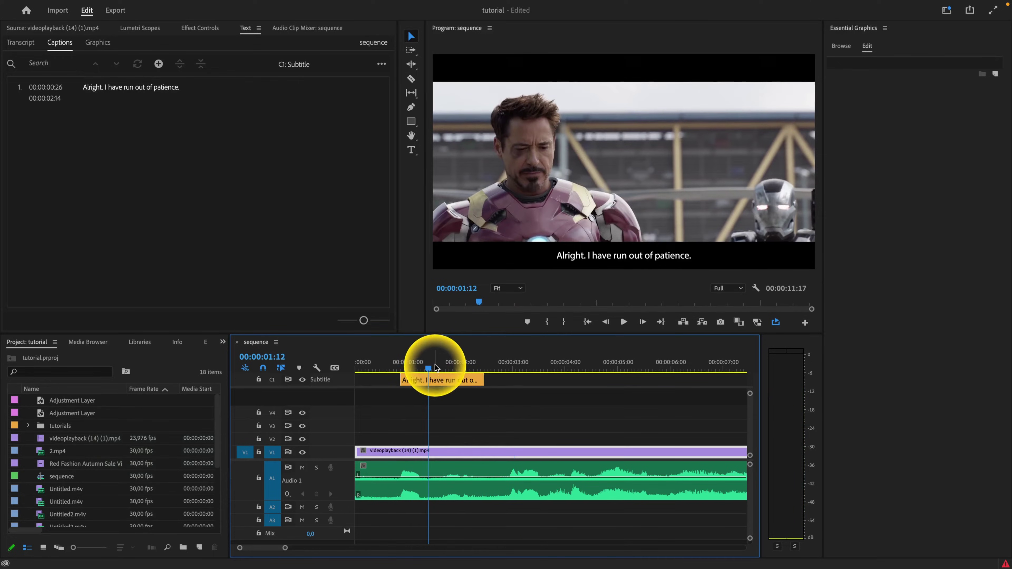
Step: Set the caption font to Raleway and preview it in playback
drag(442, 366, 445, 380)
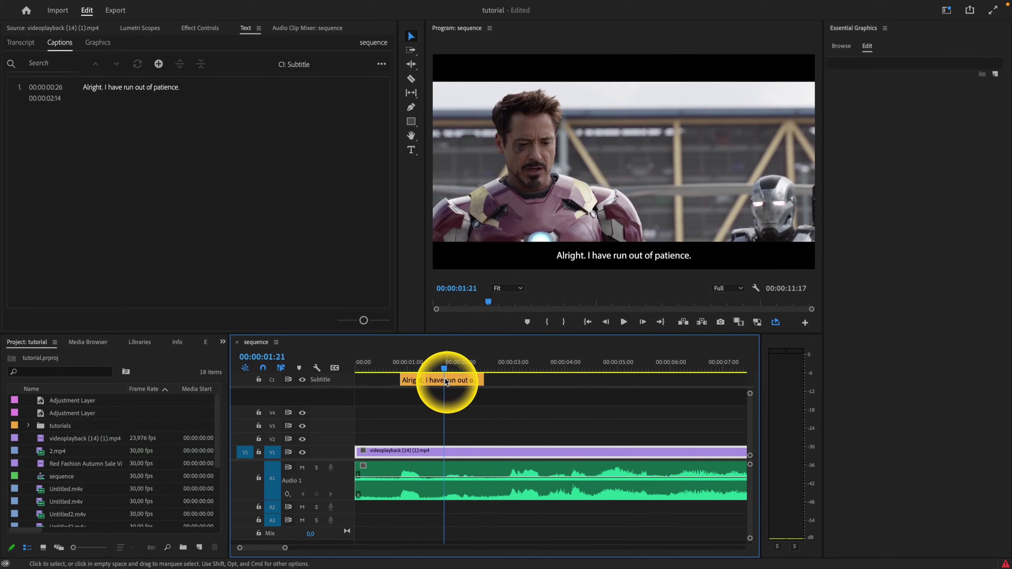
click(446, 381)
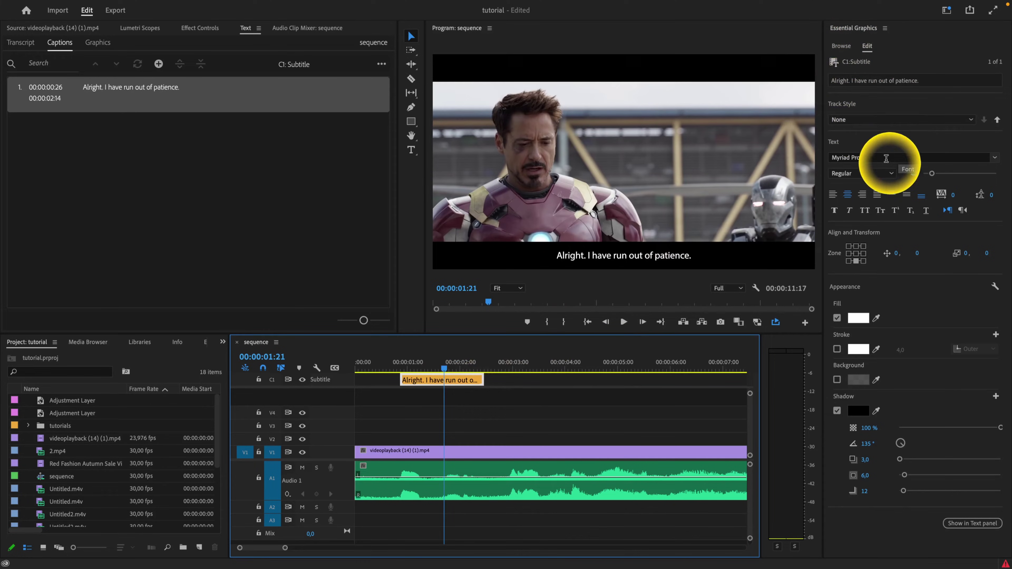
click(995, 157)
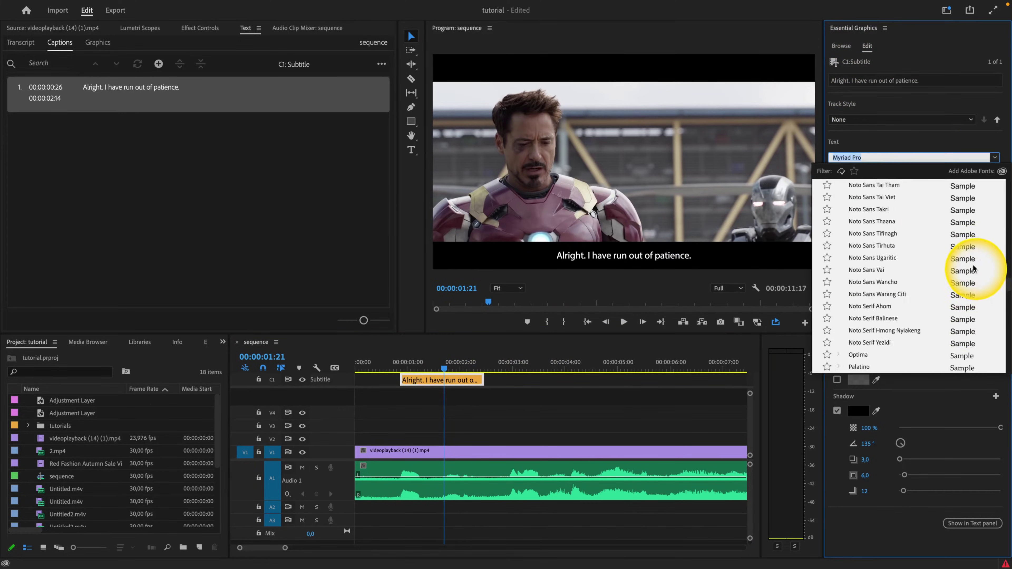
scroll(977, 255, down, 3)
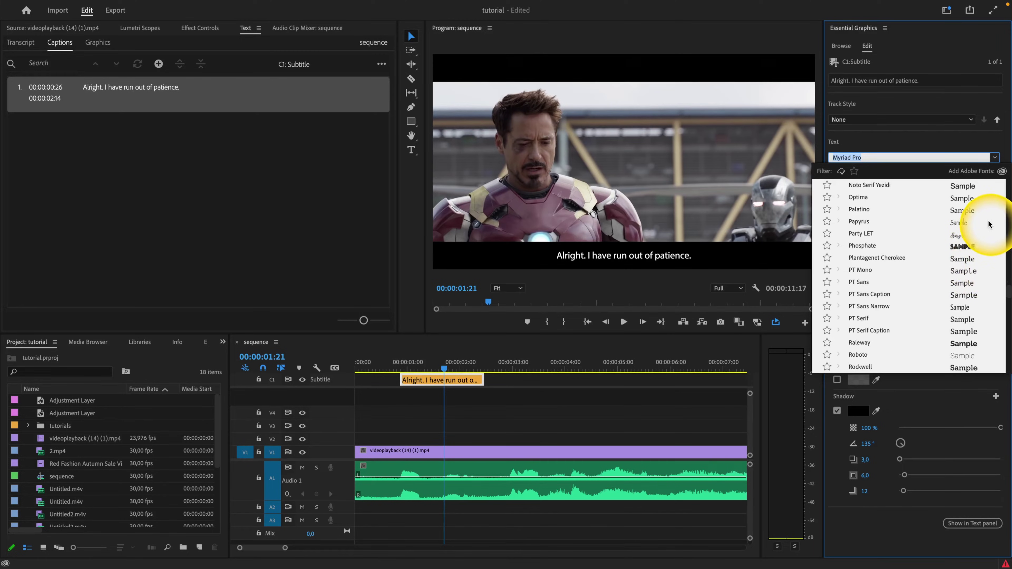
click(962, 345)
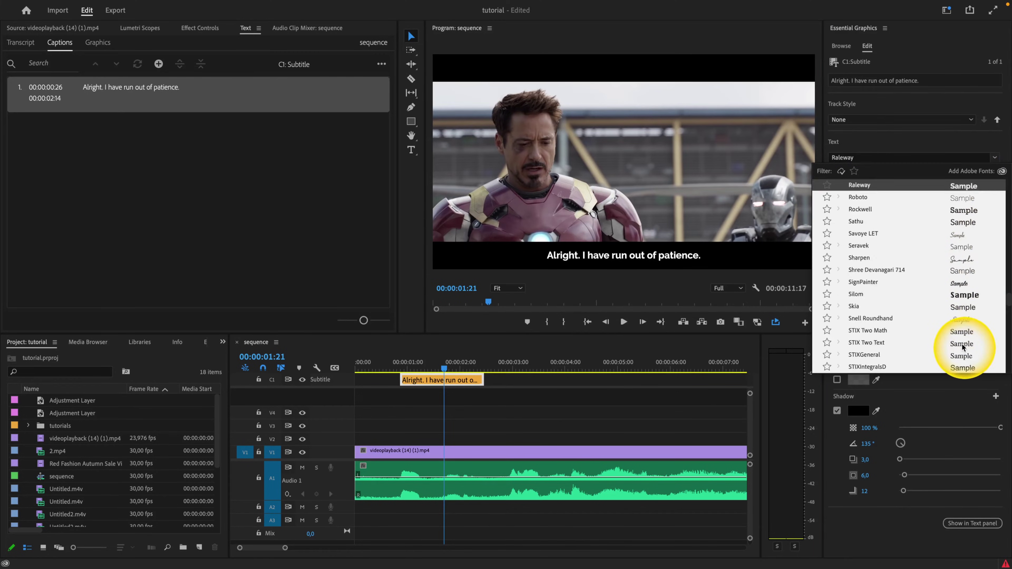
click(405, 363)
key(space)
key(space)
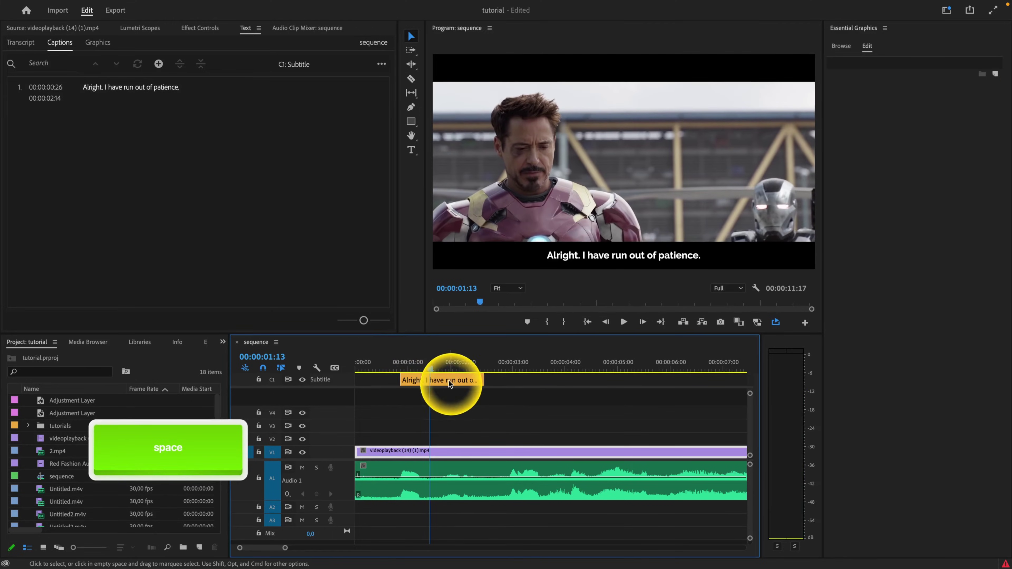
Step: Reduce the caption text size to 55 in Raleway Bold
click(449, 383)
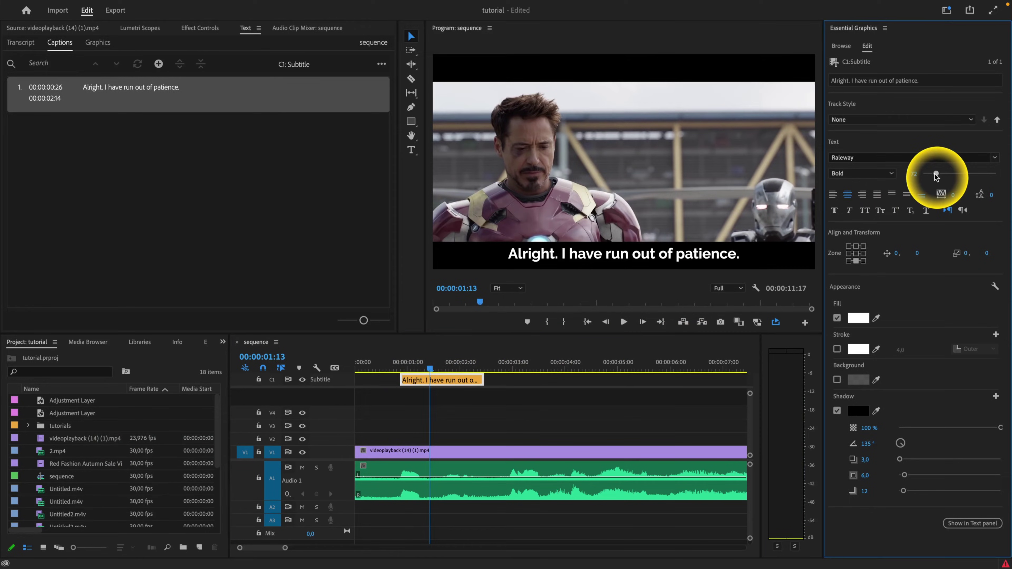
drag(936, 174, 934, 174)
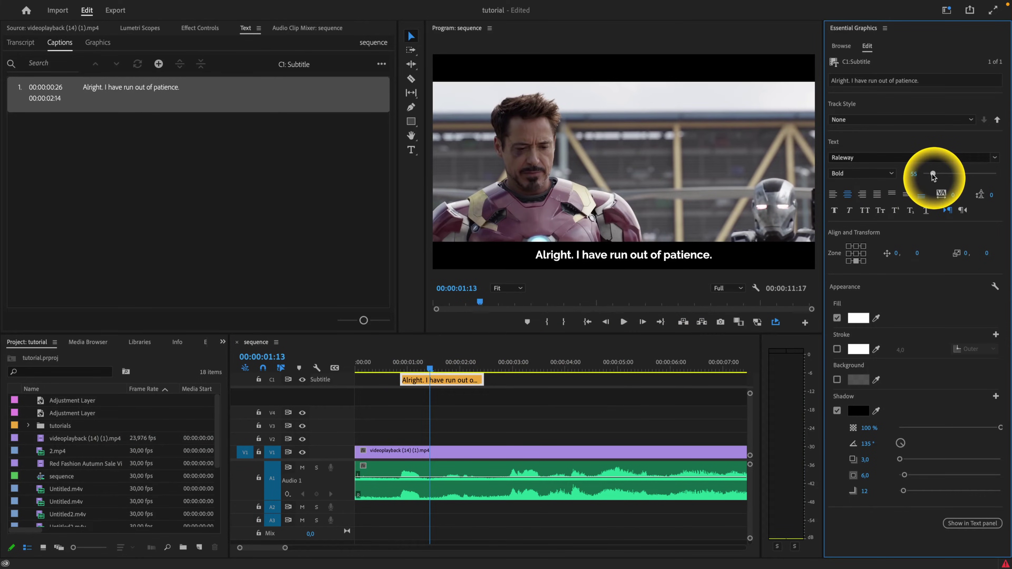
click(888, 176)
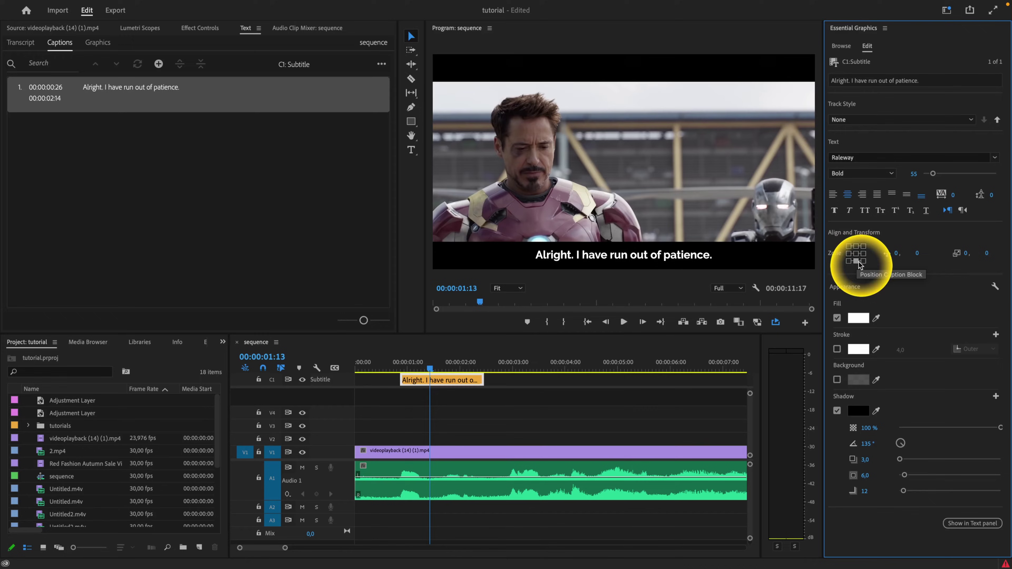
Step: Try several alignment positions and place the caption at the bottom centre of the frame
click(857, 246)
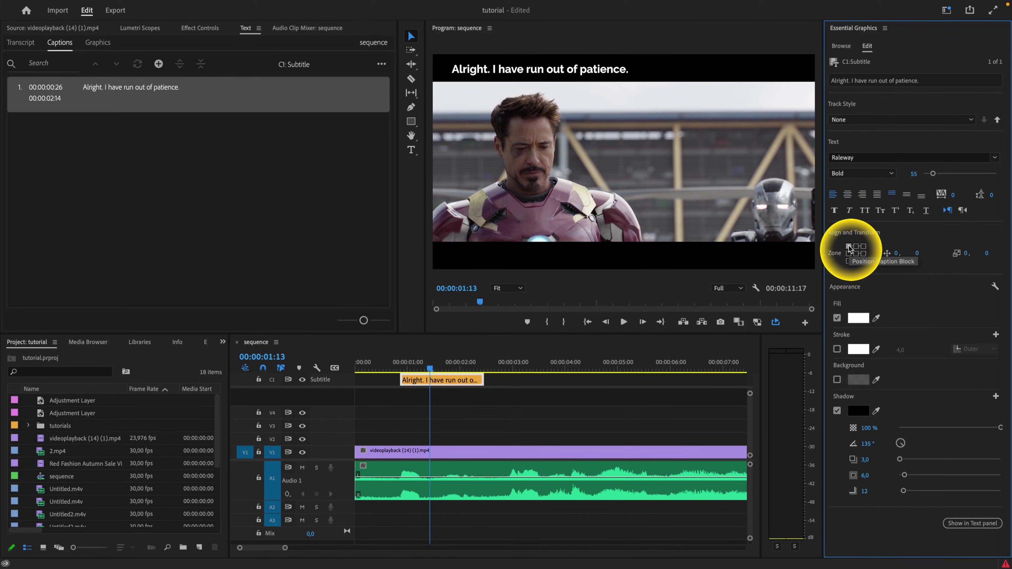
click(849, 262)
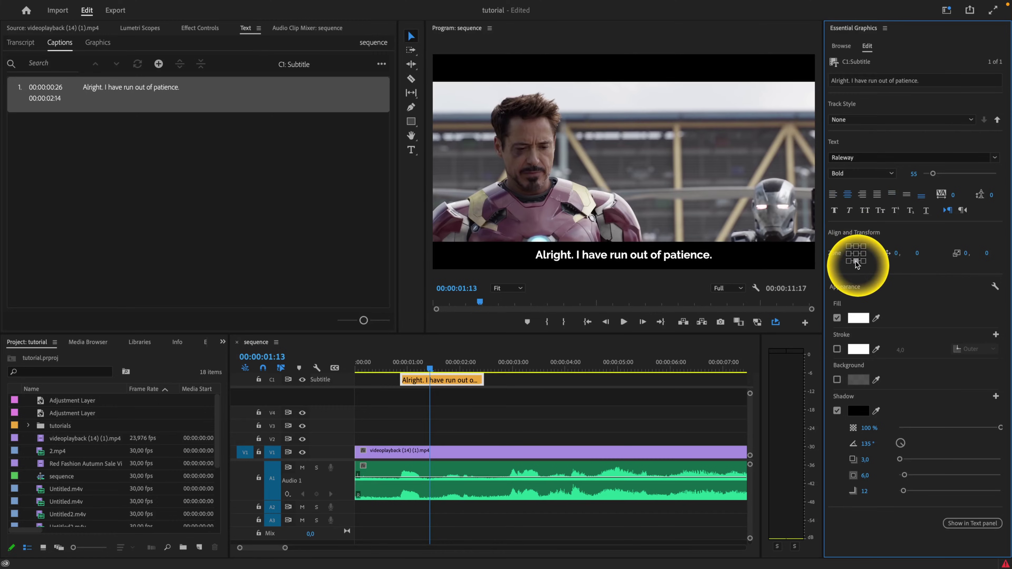
click(856, 254)
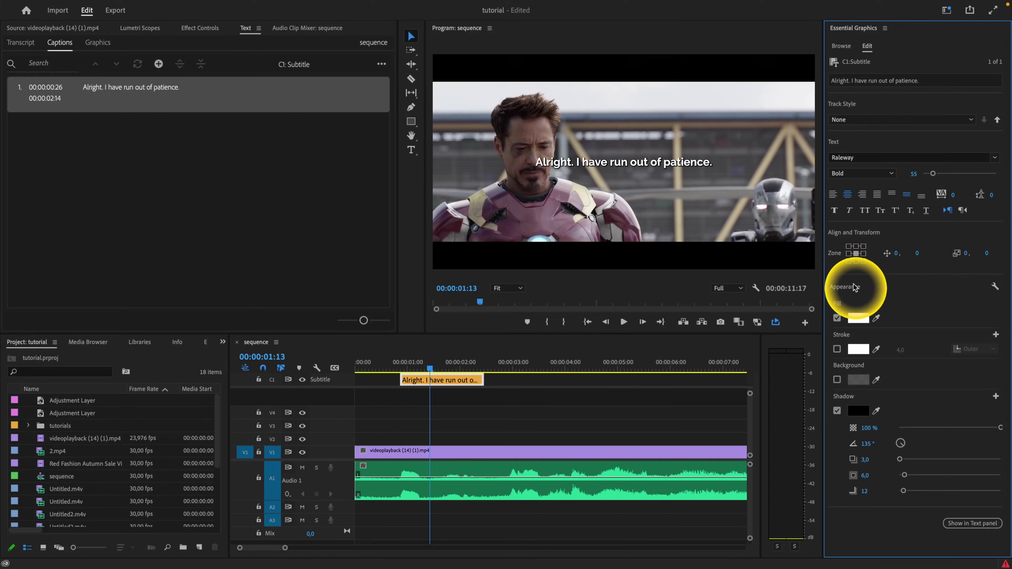
click(856, 261)
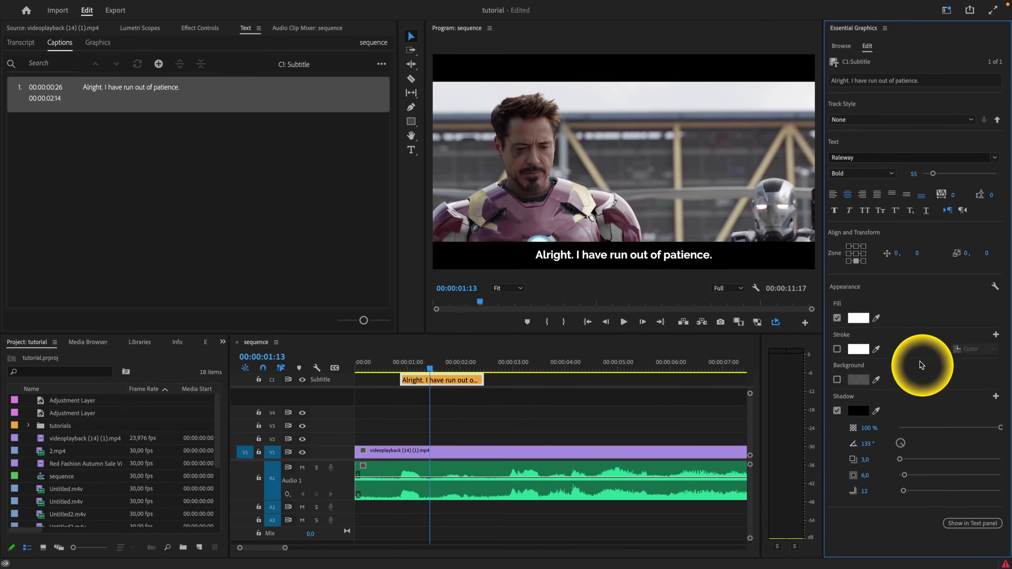
Step: Make the caption fill yellow (FFE800) and play from the start to check it
click(860, 322)
drag(486, 208, 230, 210)
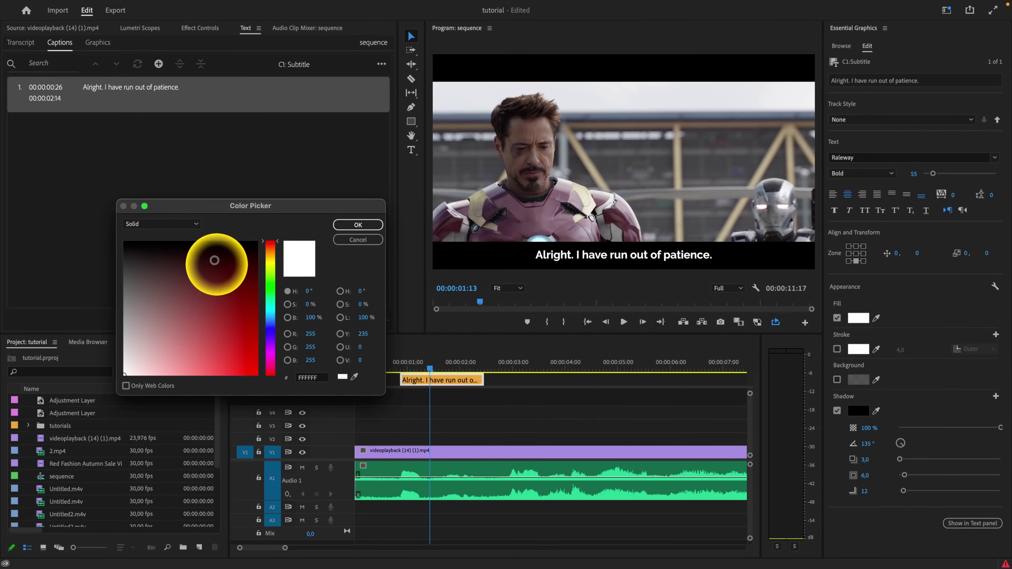
drag(251, 355, 260, 378)
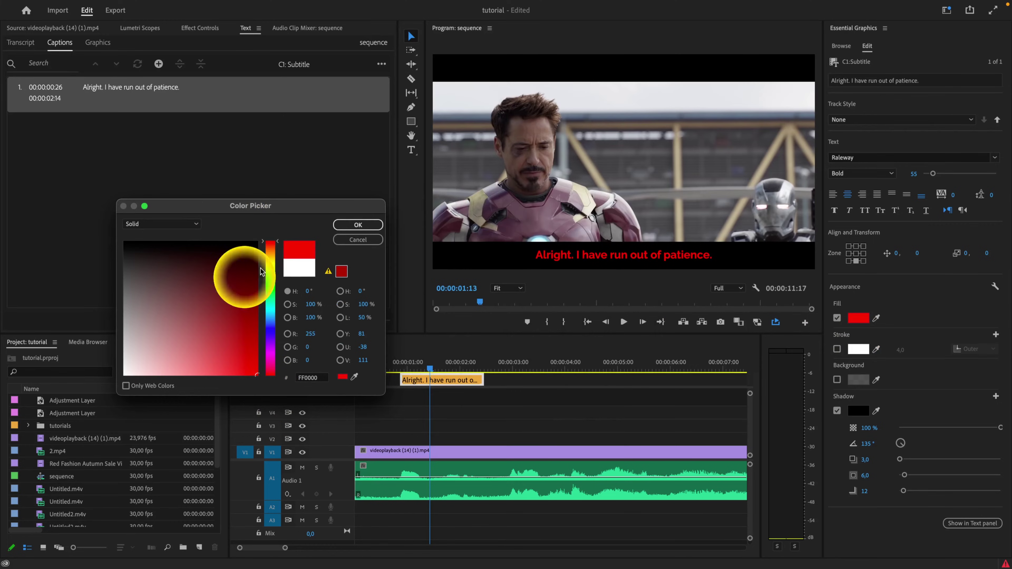
click(126, 374)
click(272, 265)
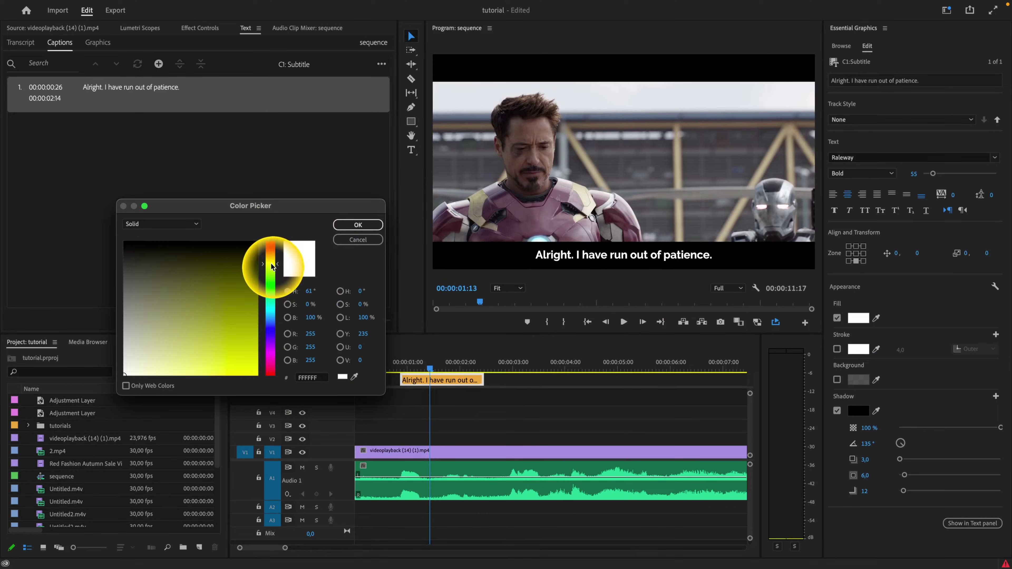
drag(242, 317, 257, 375)
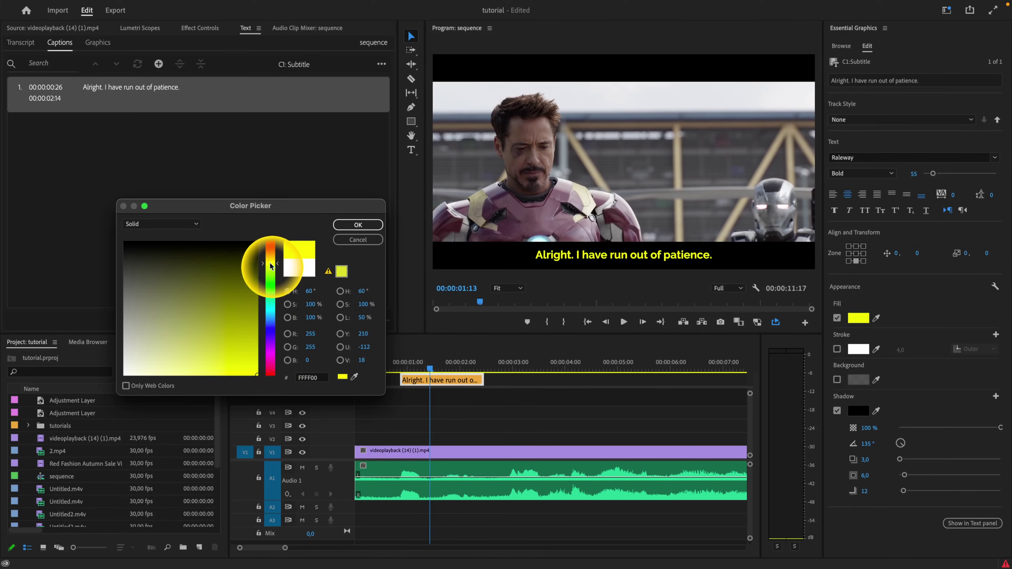
drag(270, 266, 274, 262)
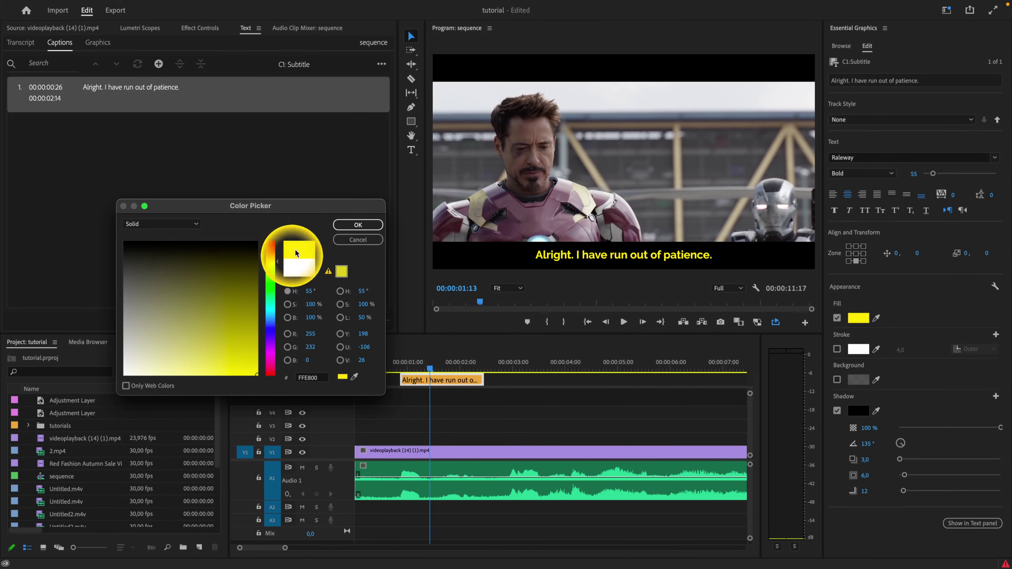
click(358, 224)
click(361, 363)
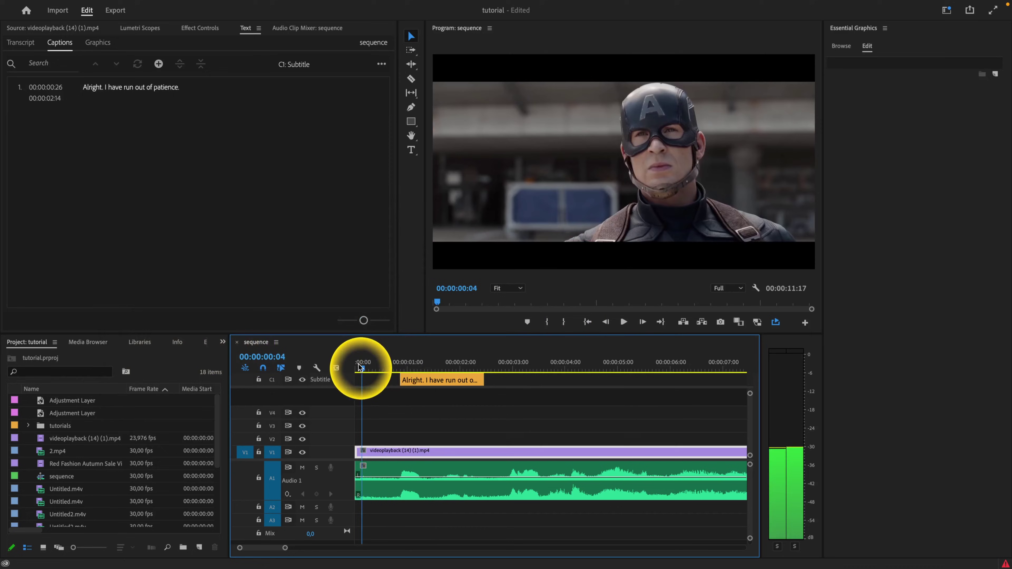
key(space)
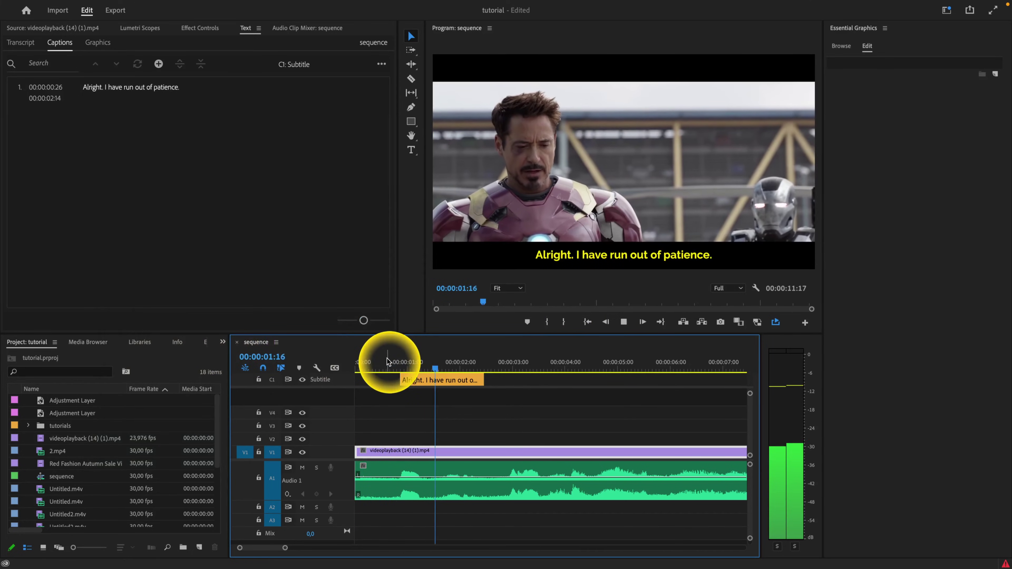
Step: Duplicate the caption clip to a later point on the C1 track
key(space)
click(434, 362)
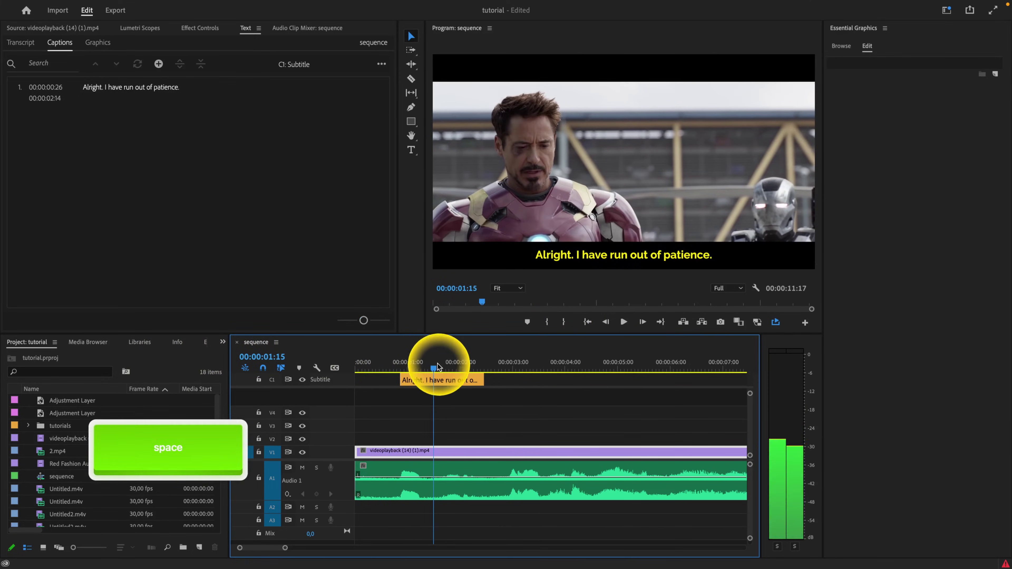
click(445, 382)
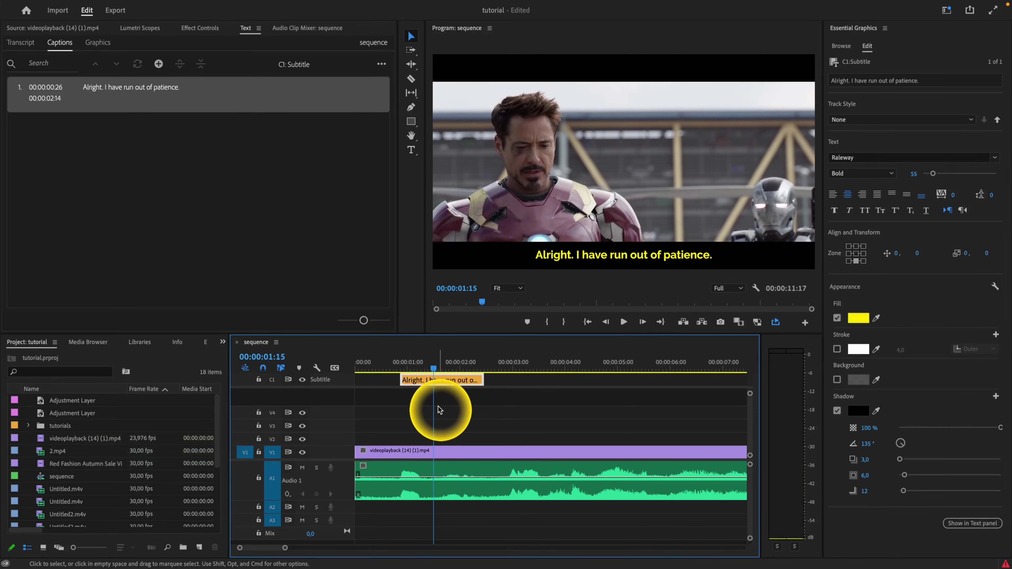
scroll(423, 399, down, 3)
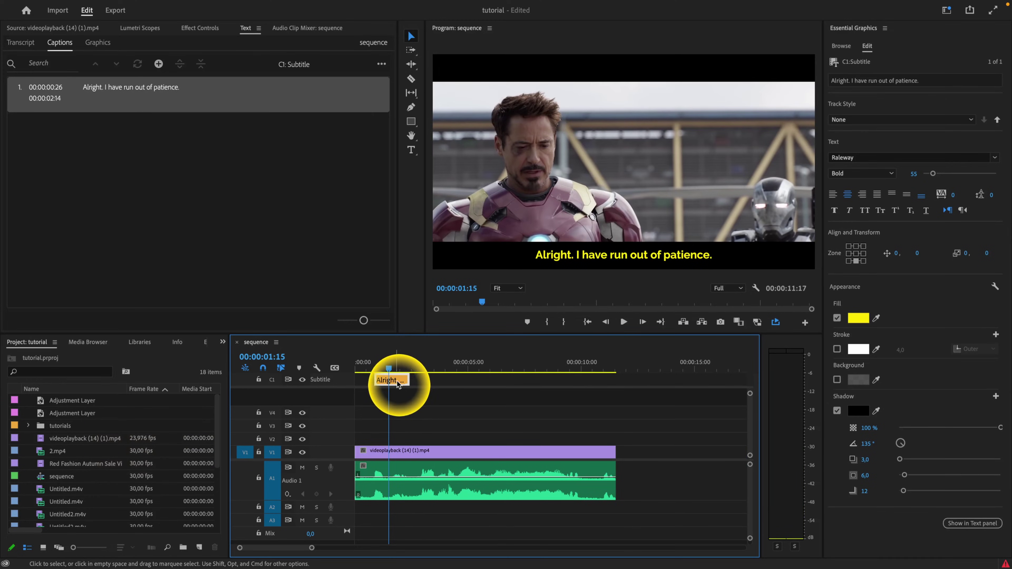
drag(407, 381, 440, 382)
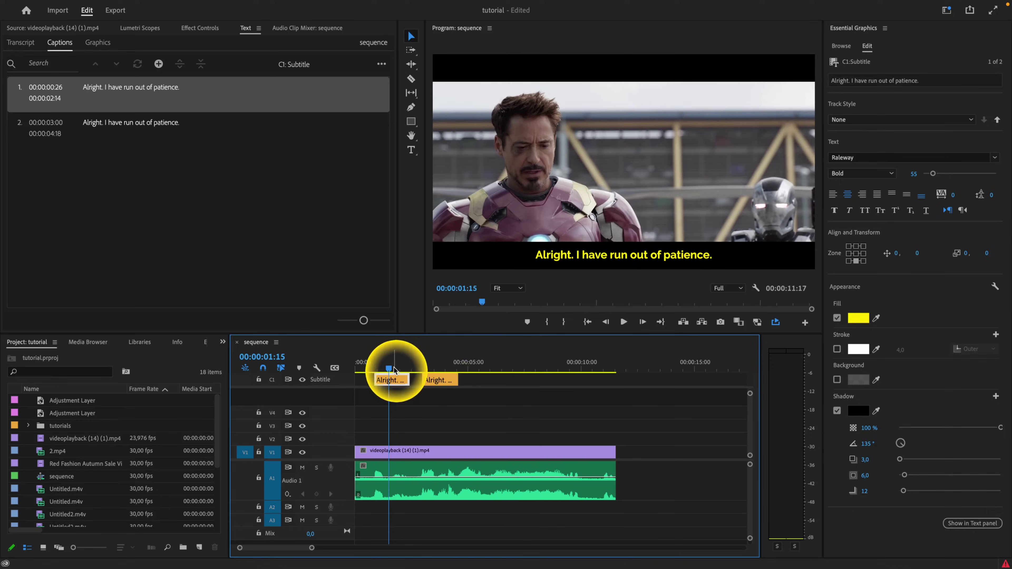
Step: Retime the copied caption to run from 00:00:02:27 to 00:00:03:17
click(418, 362)
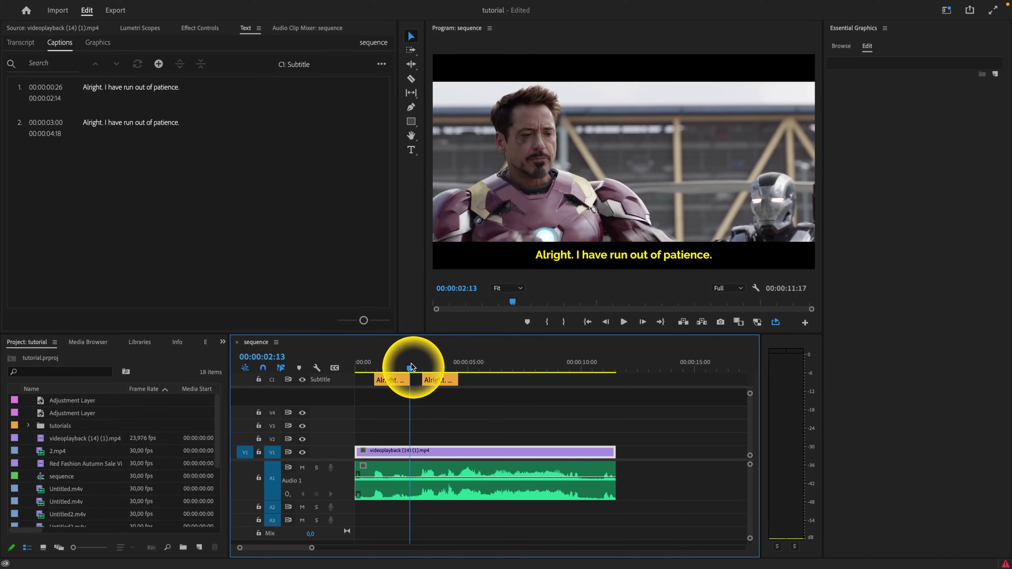
key(space)
key(space)
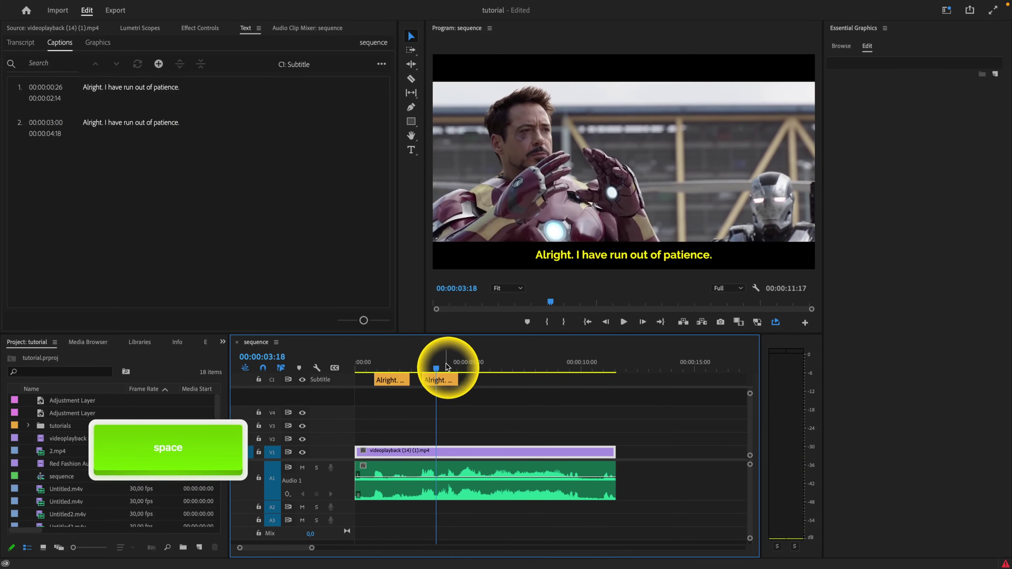
drag(436, 367, 420, 375)
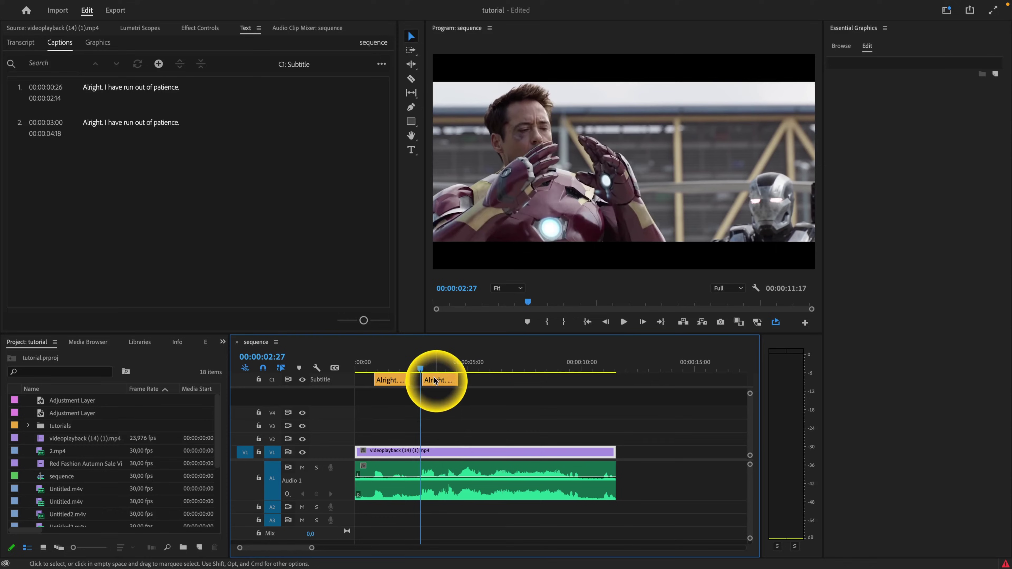
drag(435, 380, 433, 381)
key(space)
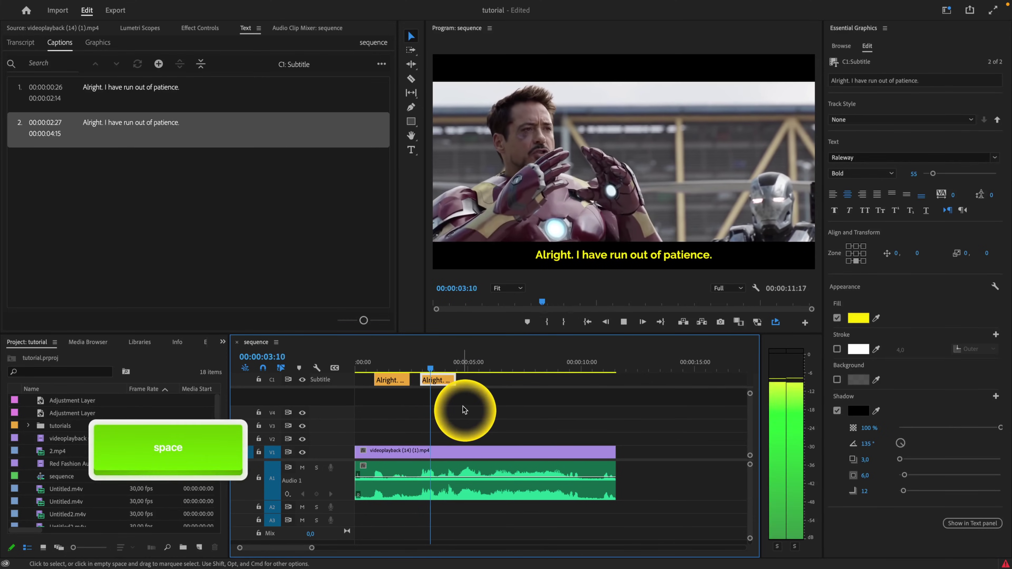
key(space)
drag(454, 381, 436, 382)
key(Left)
key(Left)
key(Left)
key(Left)
key(Left)
key(Left)
key(Left)
key(Left)
key(Left)
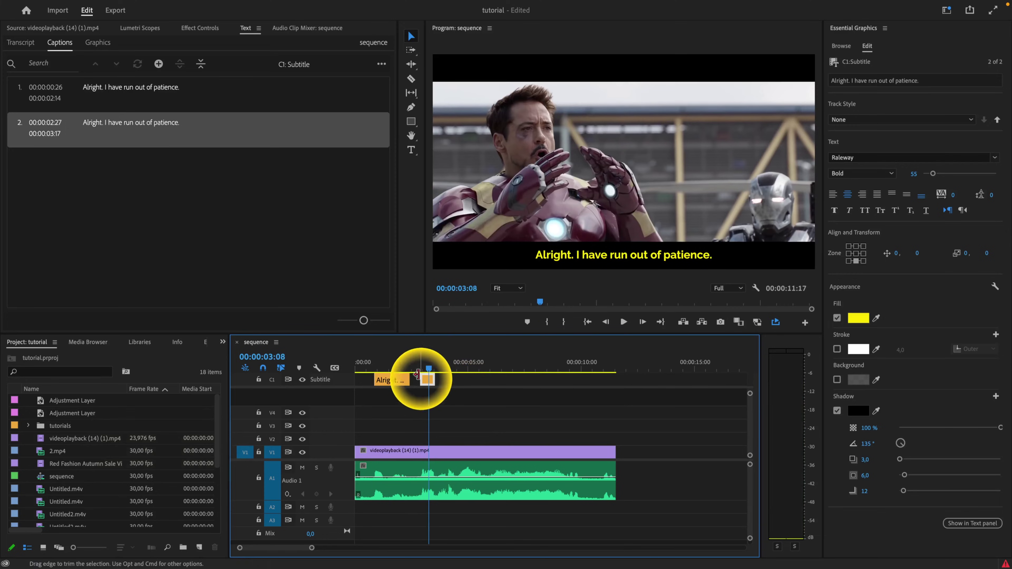
Step: Change the second caption's text to 'Underoos!'
double_click(96, 125)
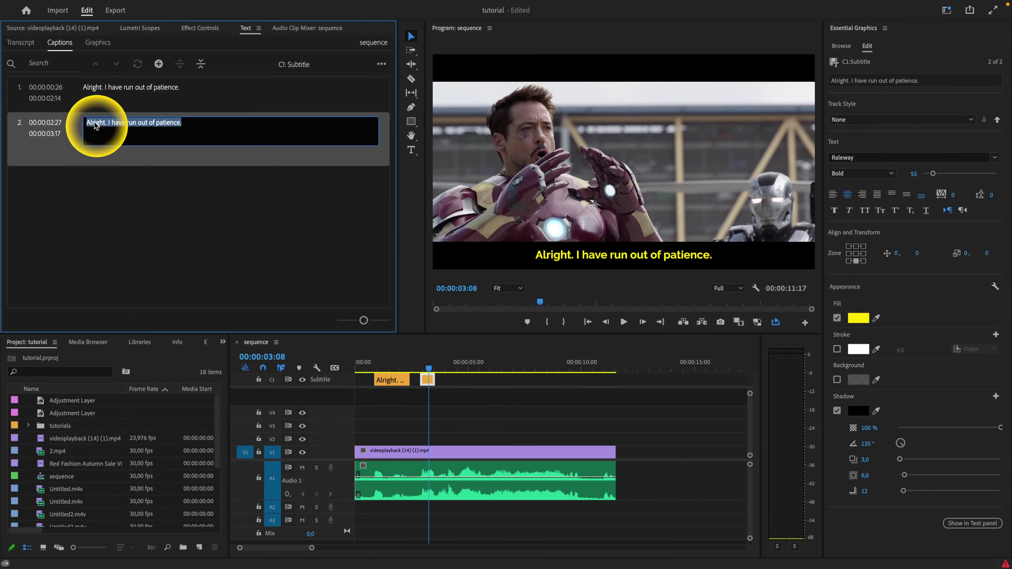
text(Underoos)
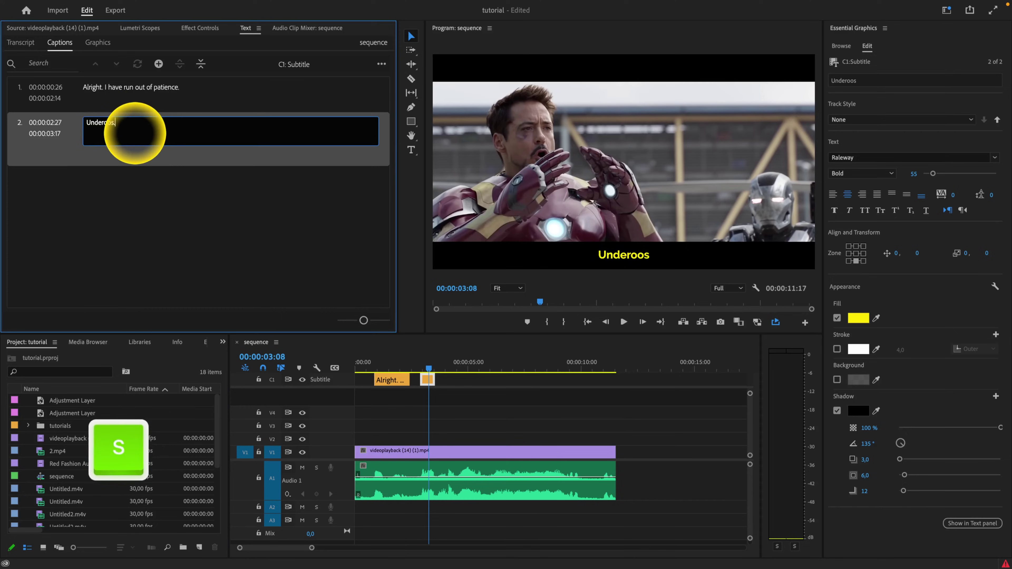
text(.)
key(BackSpace)
text(!)
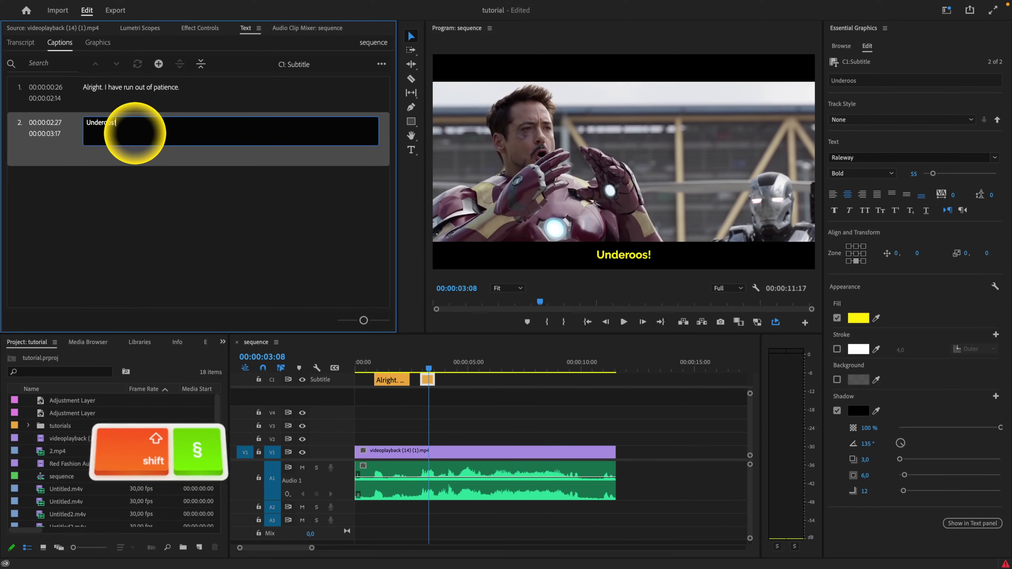
click(356, 368)
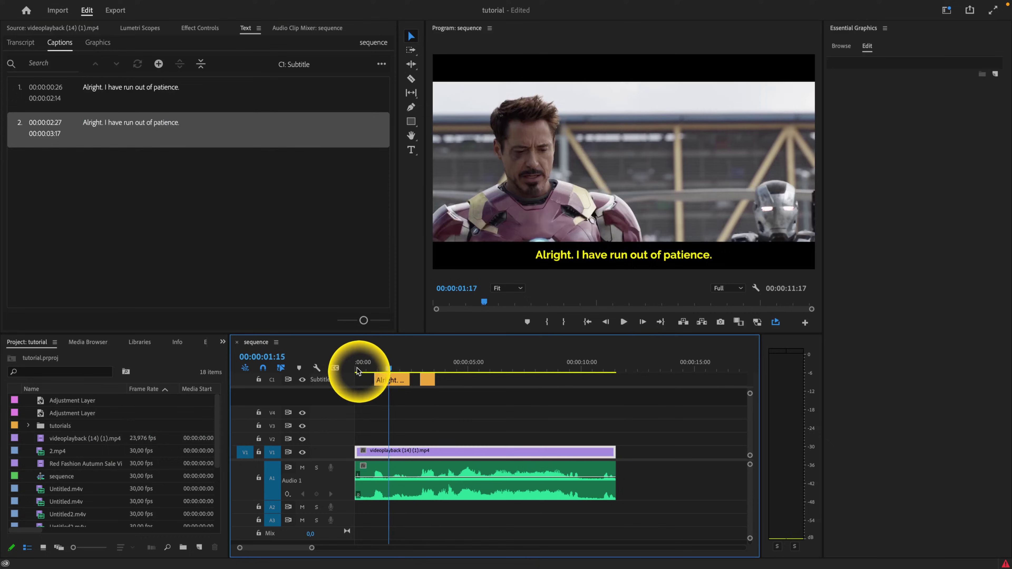
Step: Play the sequence to review the second caption's timing
key(space)
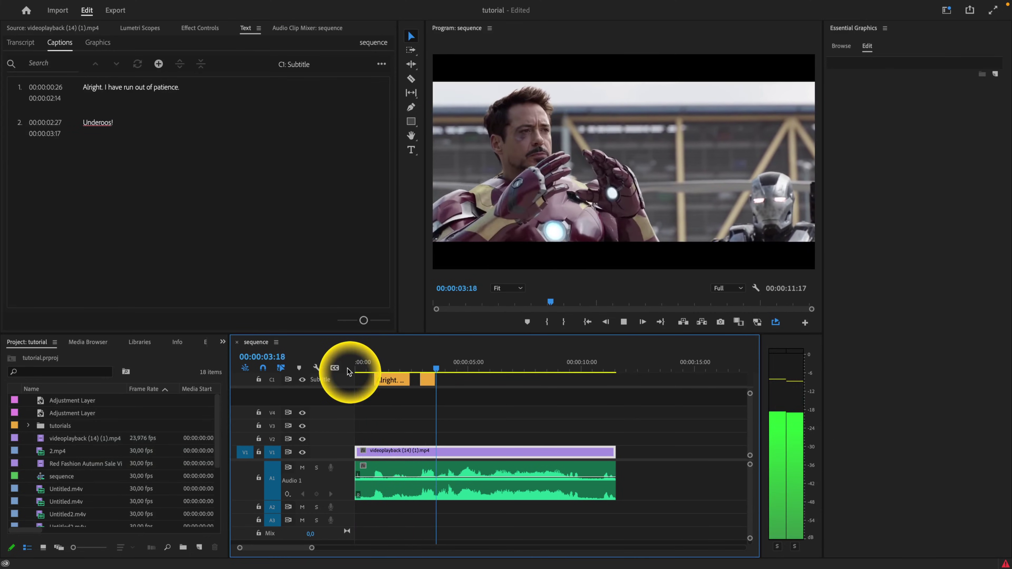
key(space)
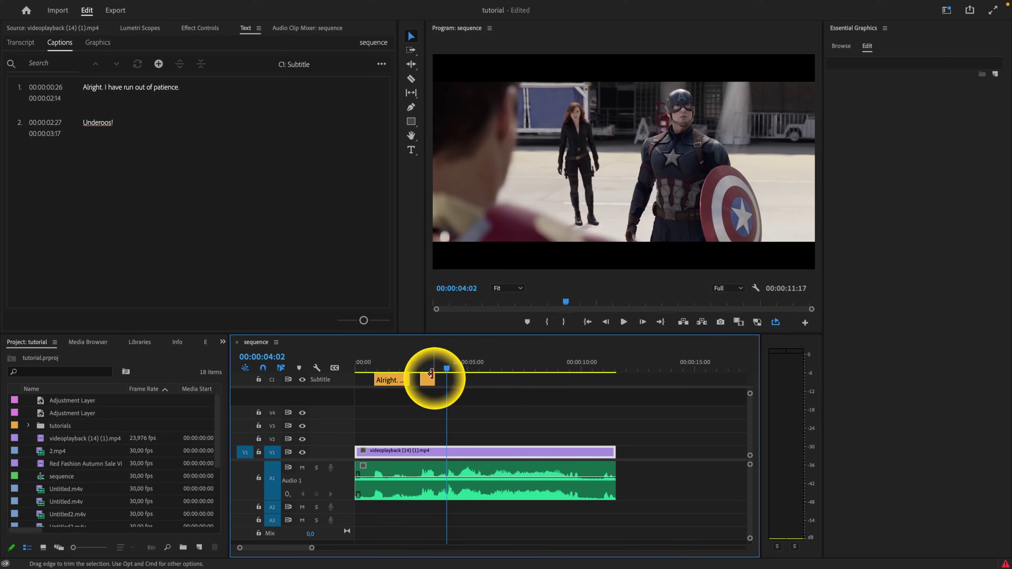
drag(431, 364, 465, 367)
key(space)
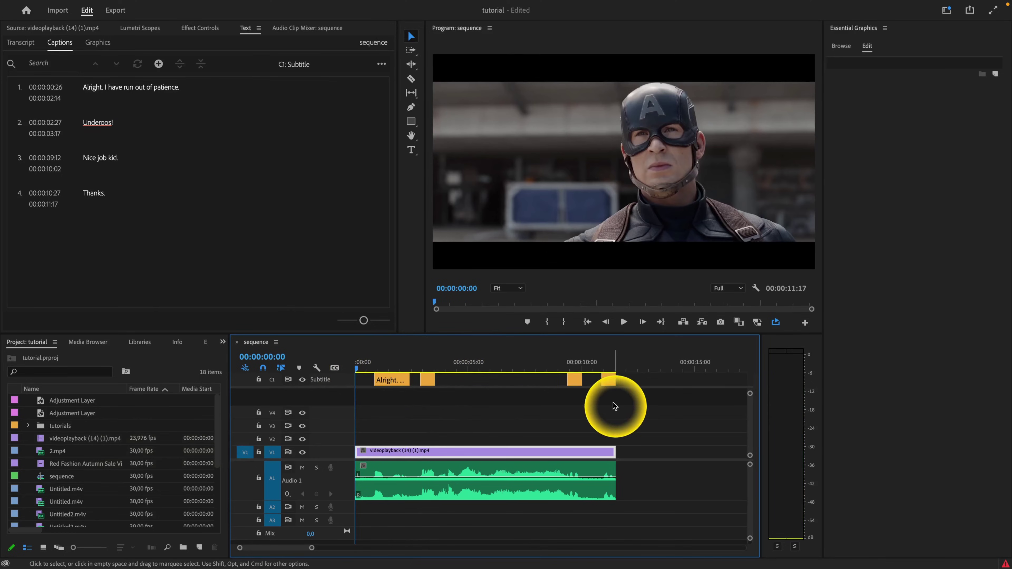
key(space)
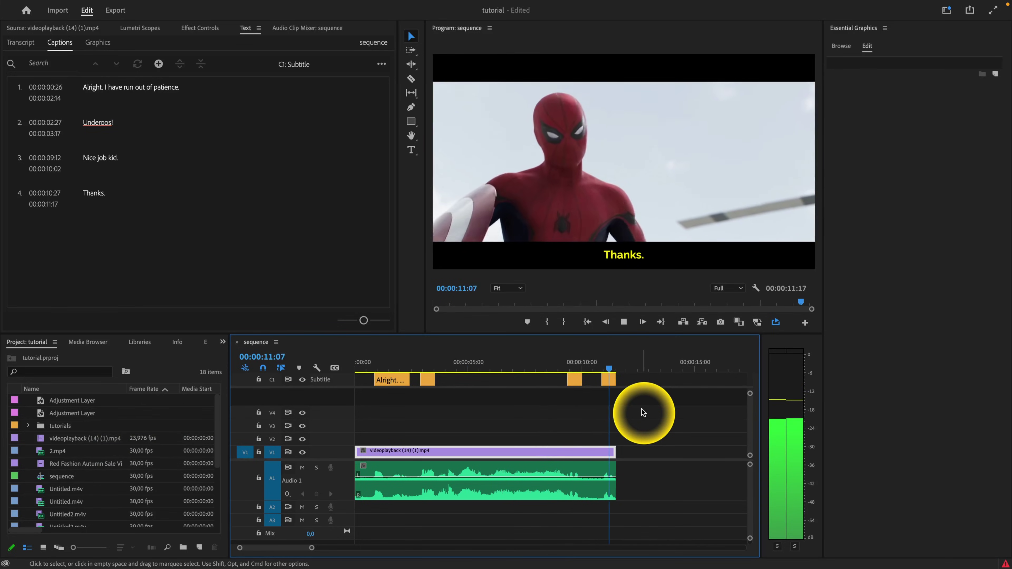
key(space)
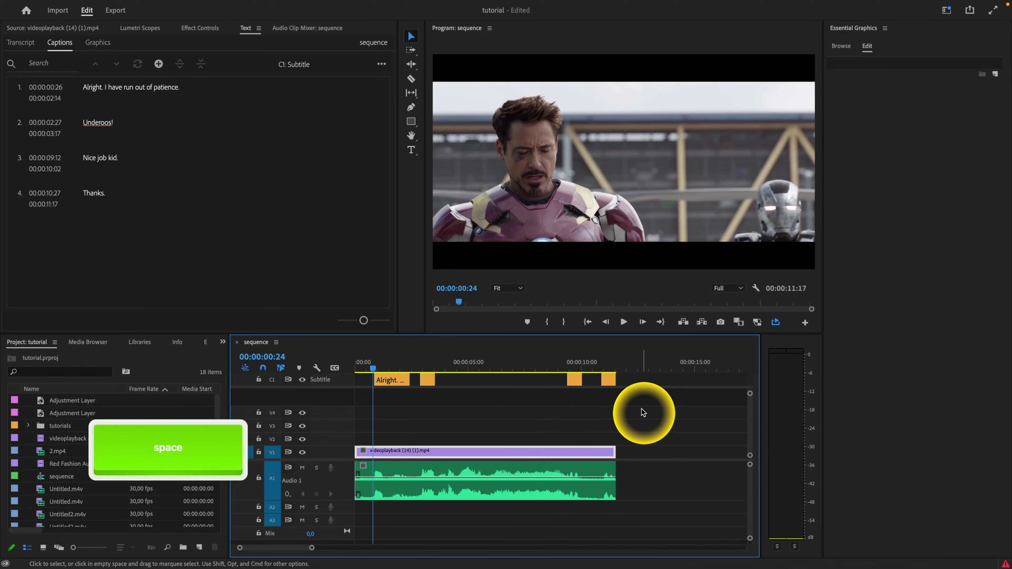
mouse_move(598, 363)
mouse_down()
mouse_move(614, 361)
mouse_move(574, 363)
mouse_move(611, 362)
mouse_up()
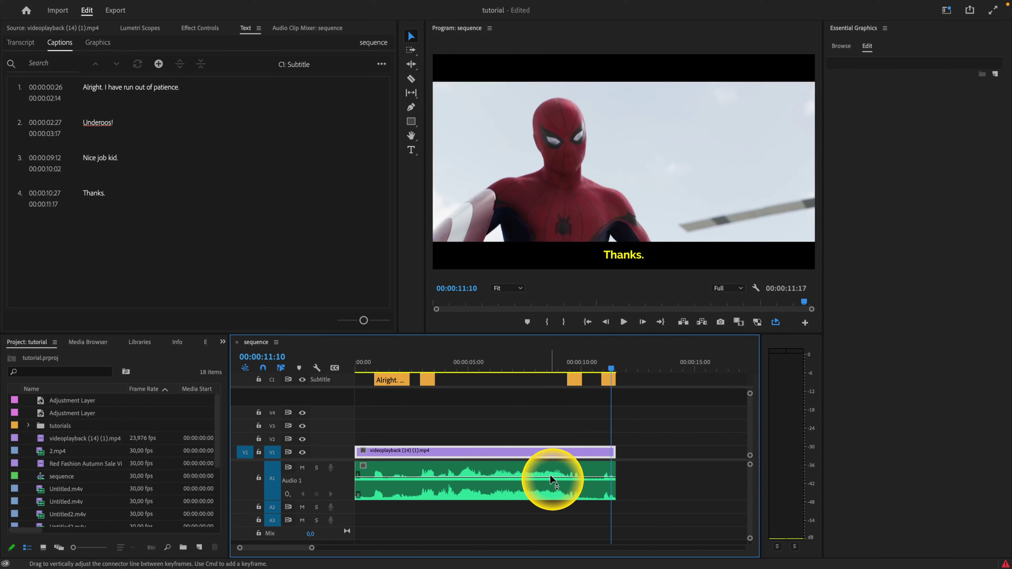